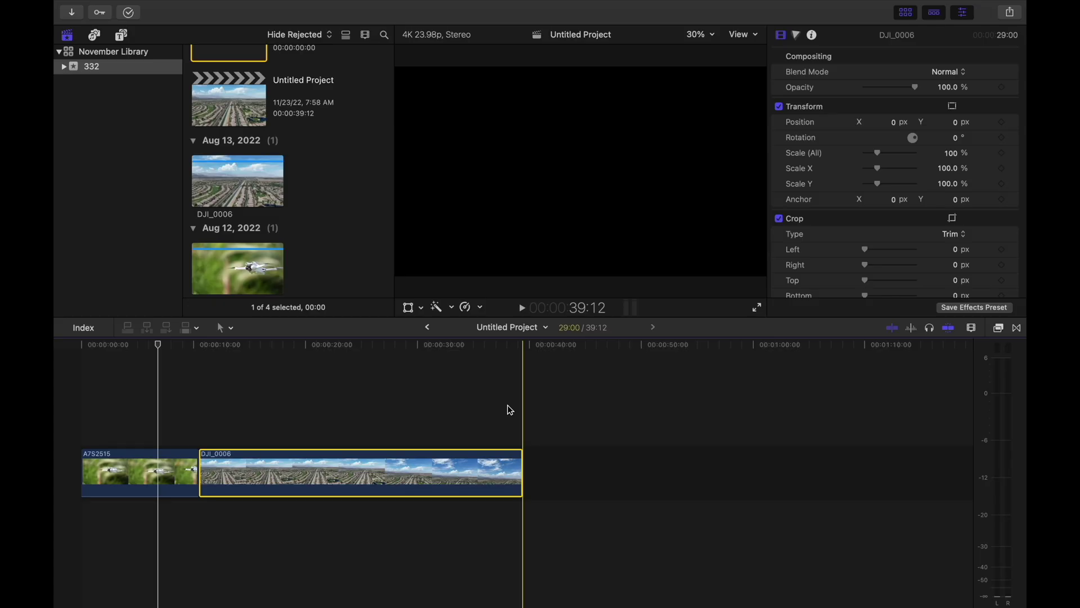
Select the DJI_0006 clip in the timeline and display the installed Titles collection
click(175, 463)
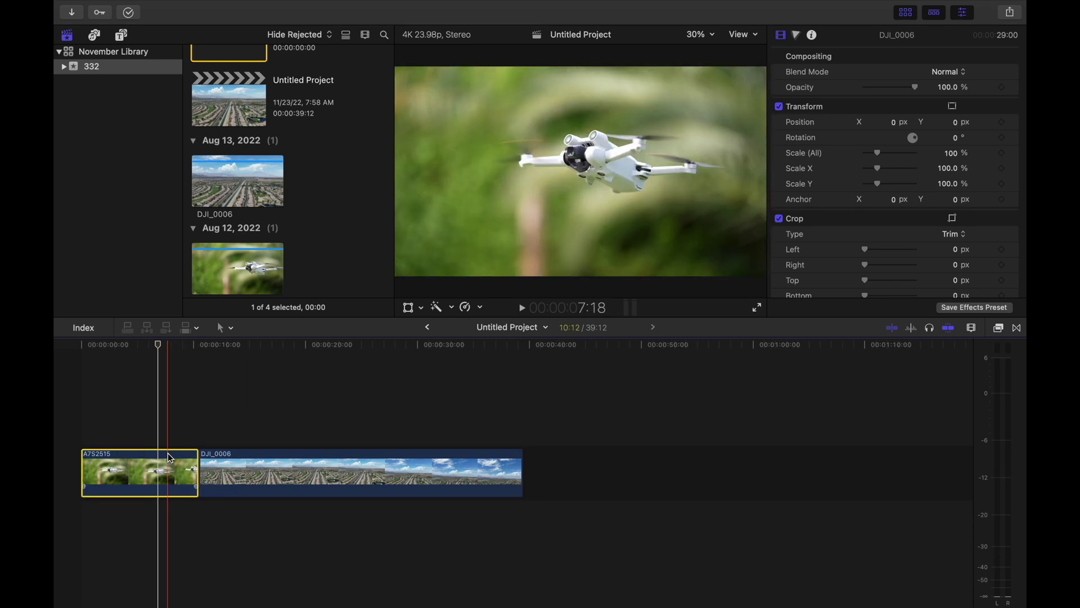
click(269, 470)
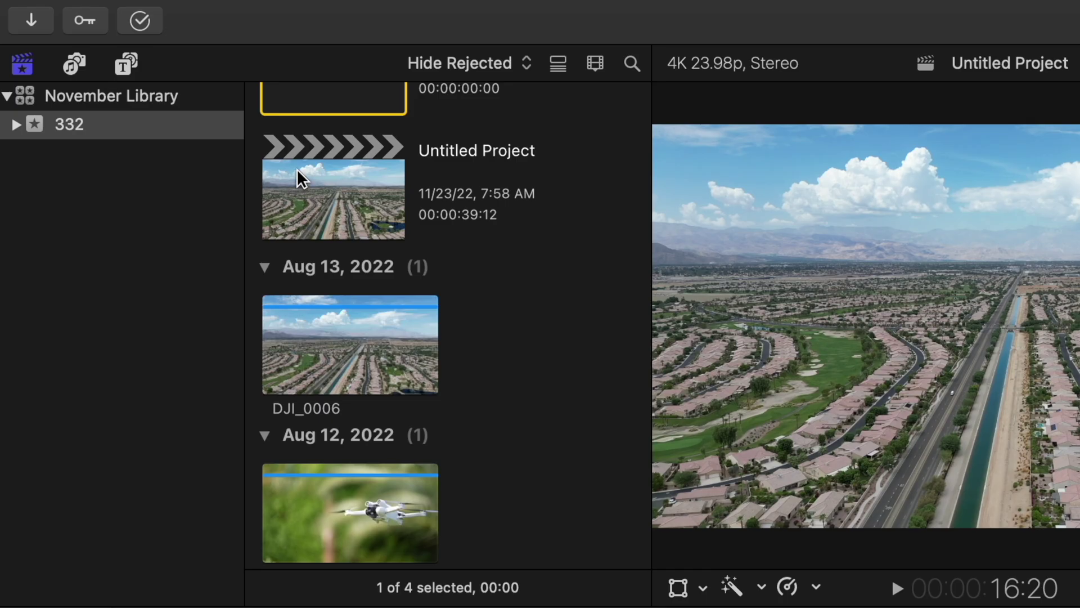
click(129, 66)
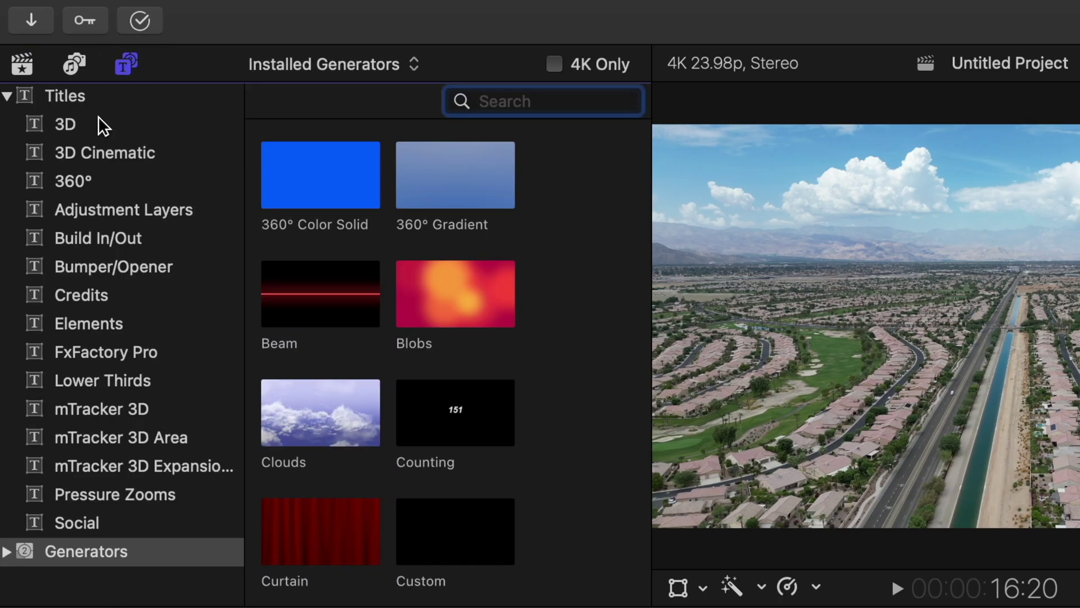
click(72, 102)
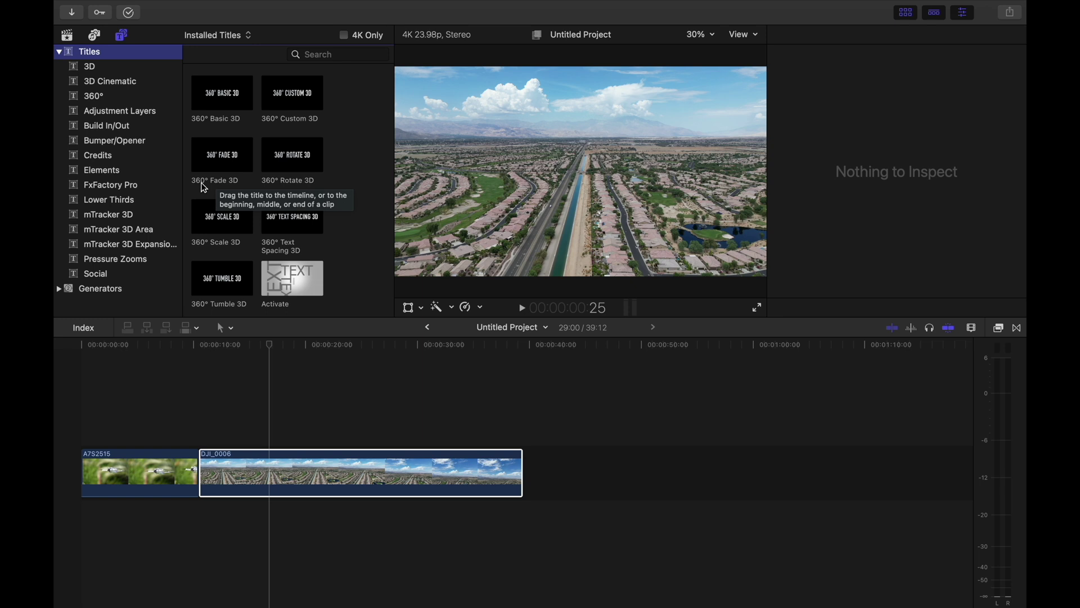
Try the 360° Fade 3D title above the DJI_0006 clip at 16:20, preview it at 18:08 and delete it
drag(223, 164, 268, 415)
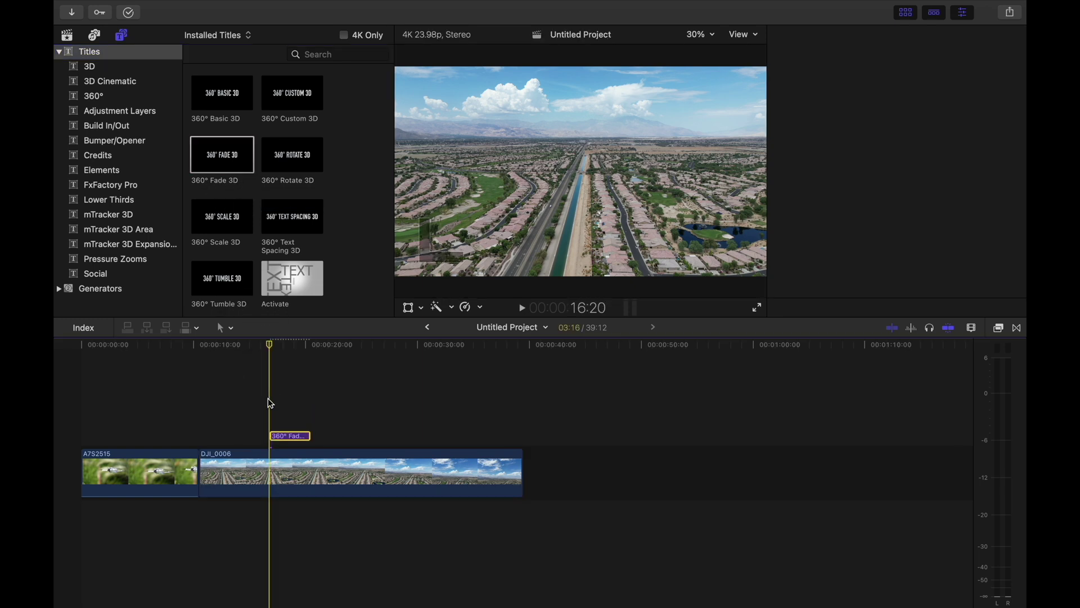
click(286, 344)
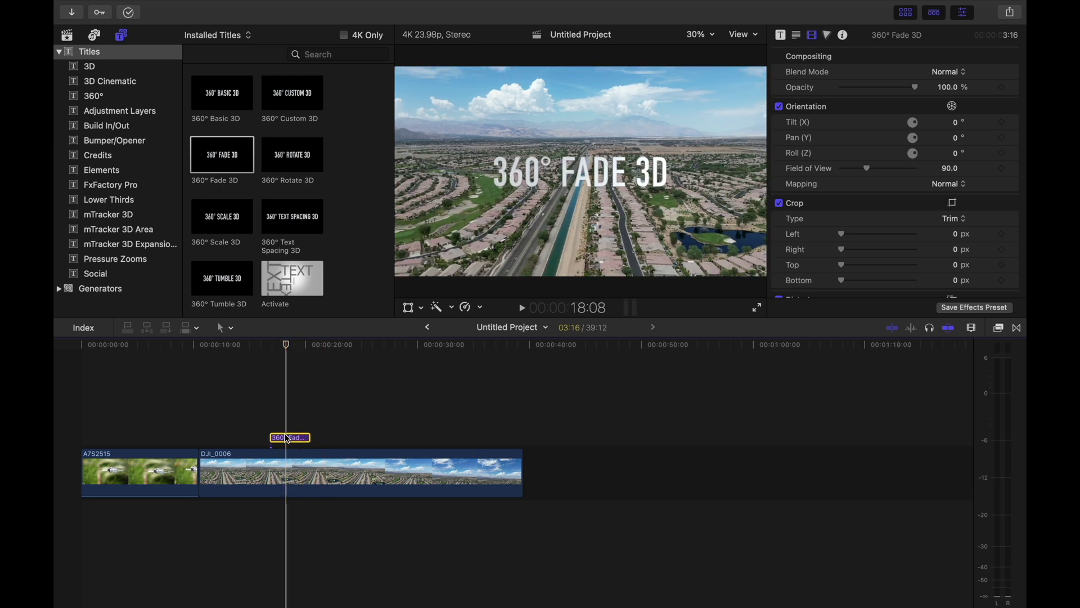
key(Delete)
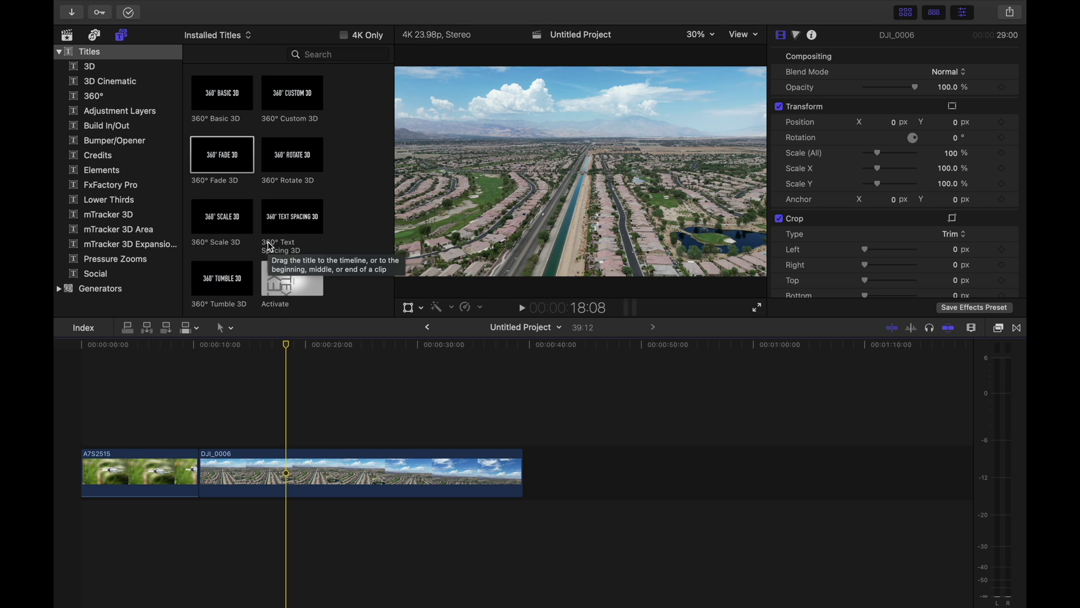
Browse the installed titles from Assembler to Continuous, previewing the Blur, Boogie Lights and Bold Fin animations
scroll(270, 247, down, 5)
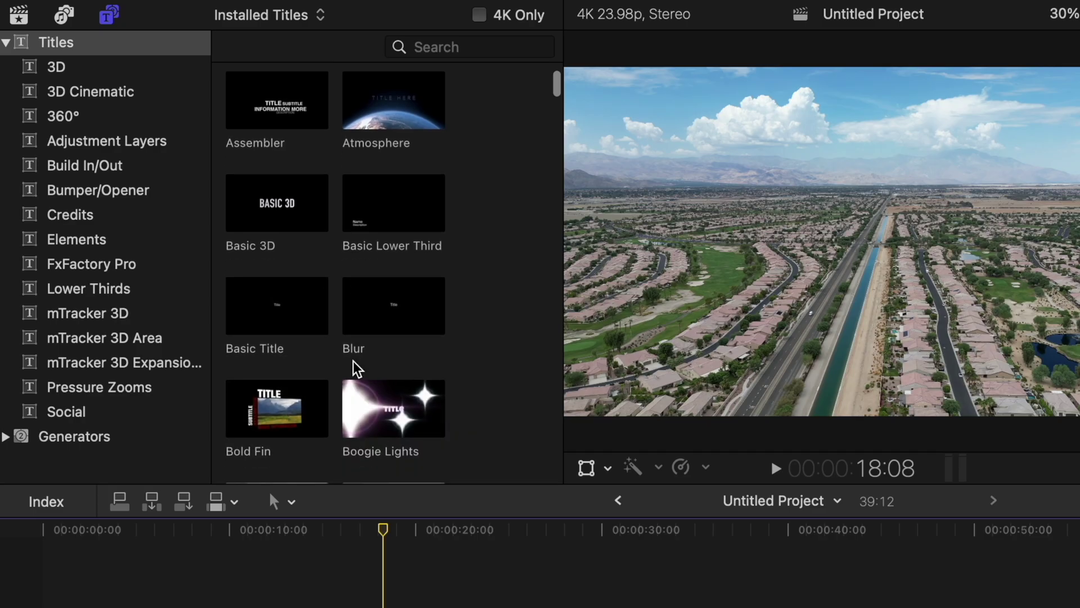
scroll(358, 368, down, 2)
scroll(354, 366, down, 1)
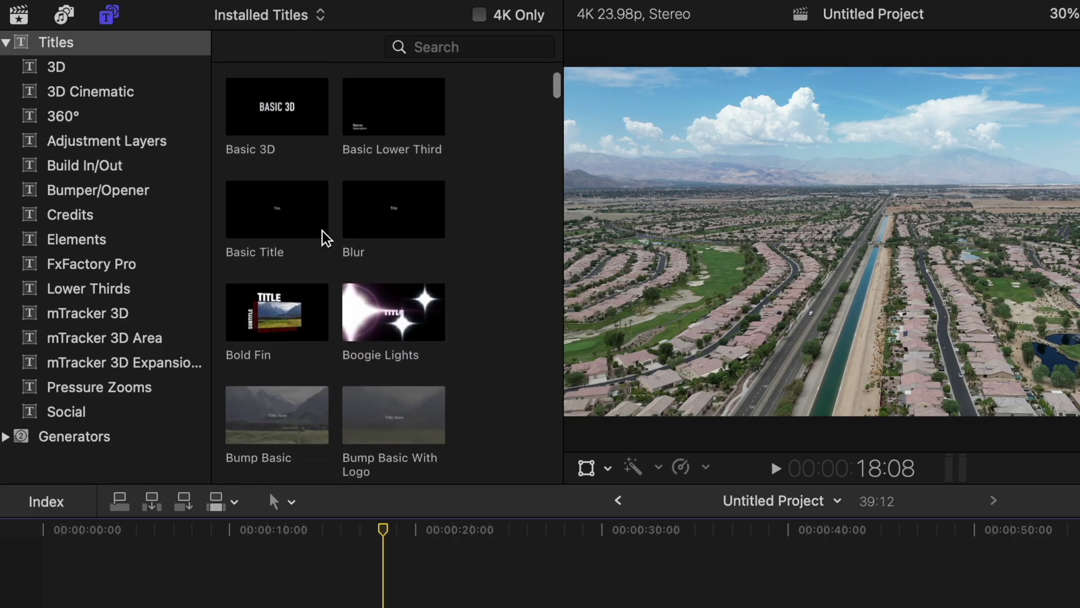
scroll(326, 237, up, 2)
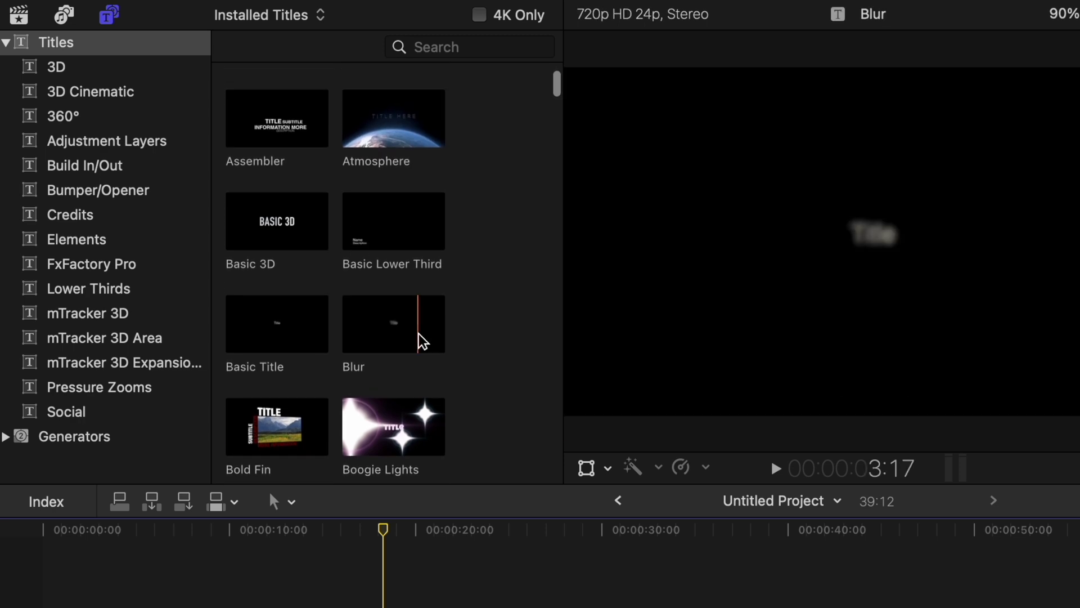
scroll(394, 351, down, 2)
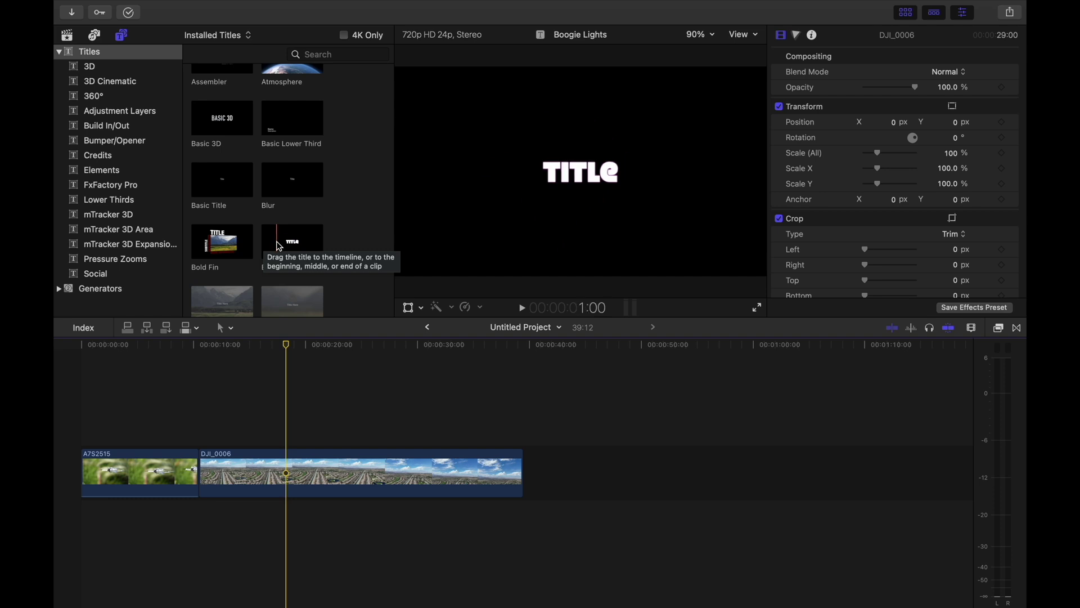
scroll(284, 231, down, 1)
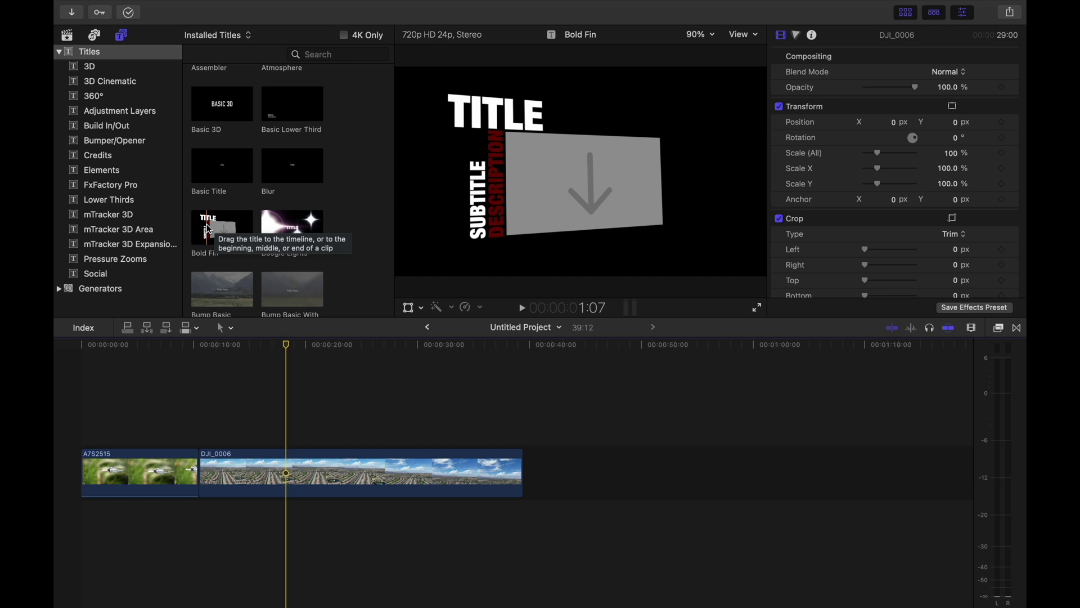
scroll(208, 229, down, 5)
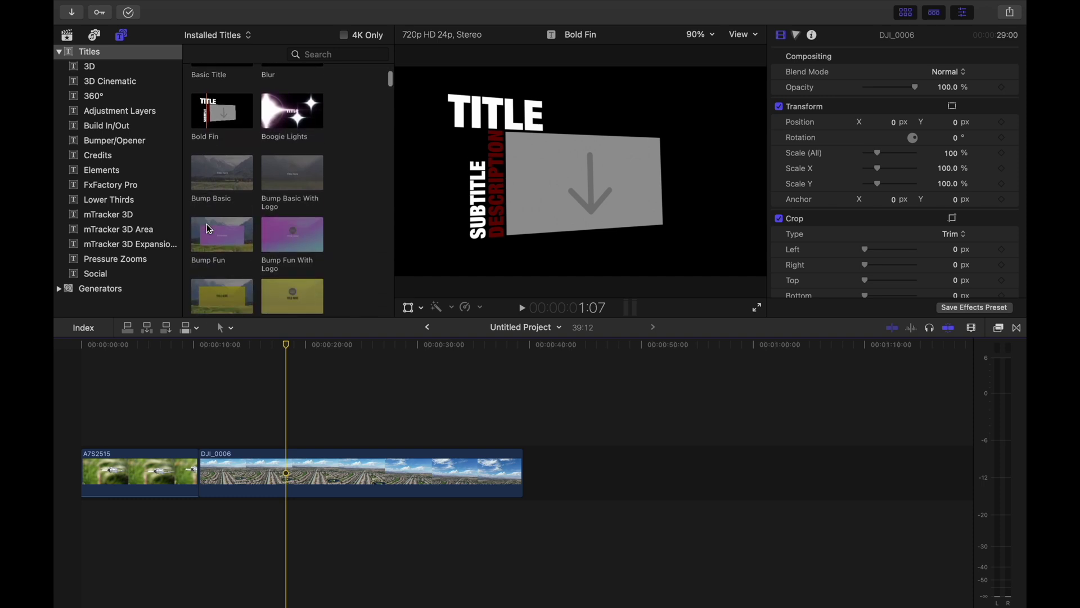
scroll(208, 229, down, 2)
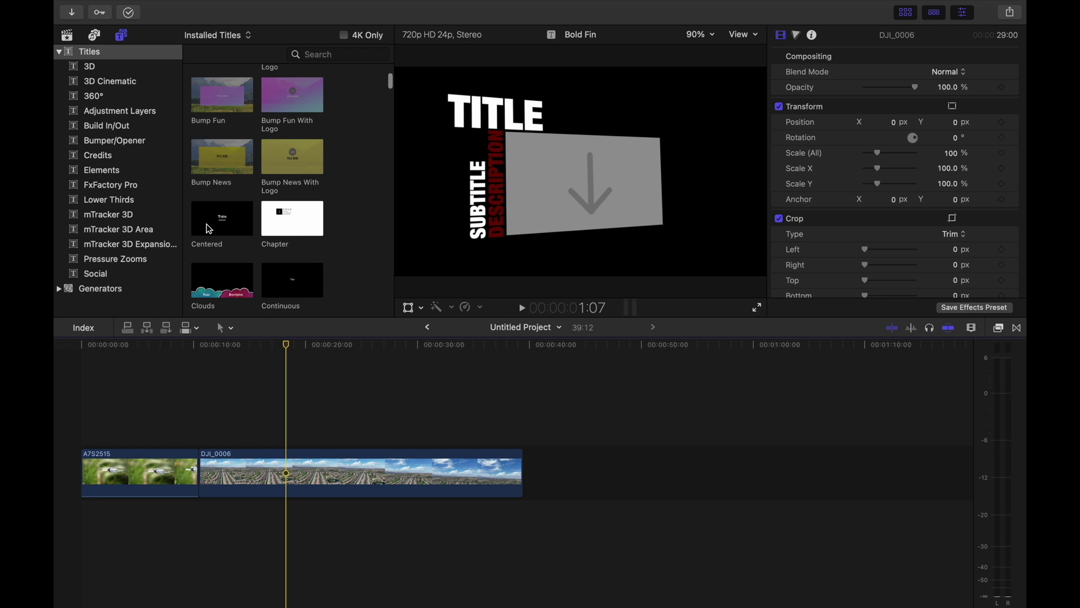
Place the Clouds title above the DJI_0006 clip and extend its duration to 13:21
click(221, 280)
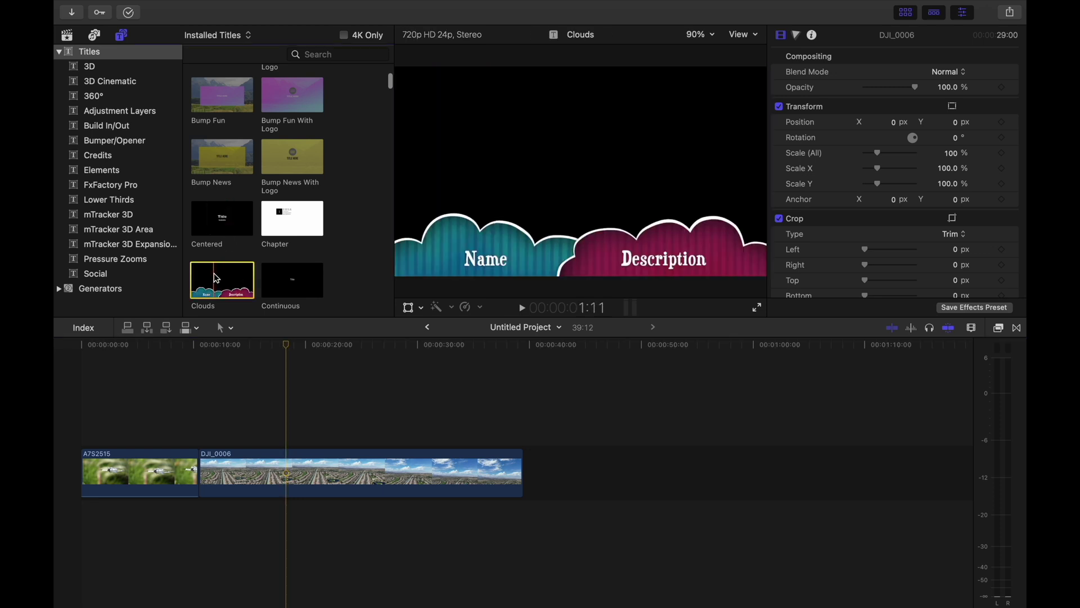
drag(217, 277, 258, 427)
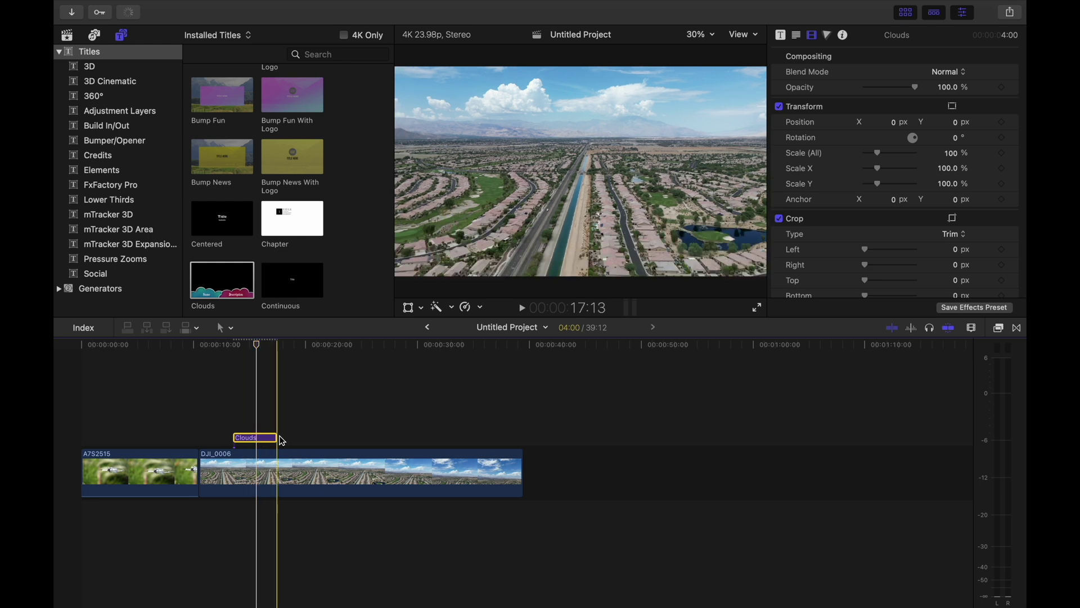
click(275, 436)
drag(276, 436, 388, 437)
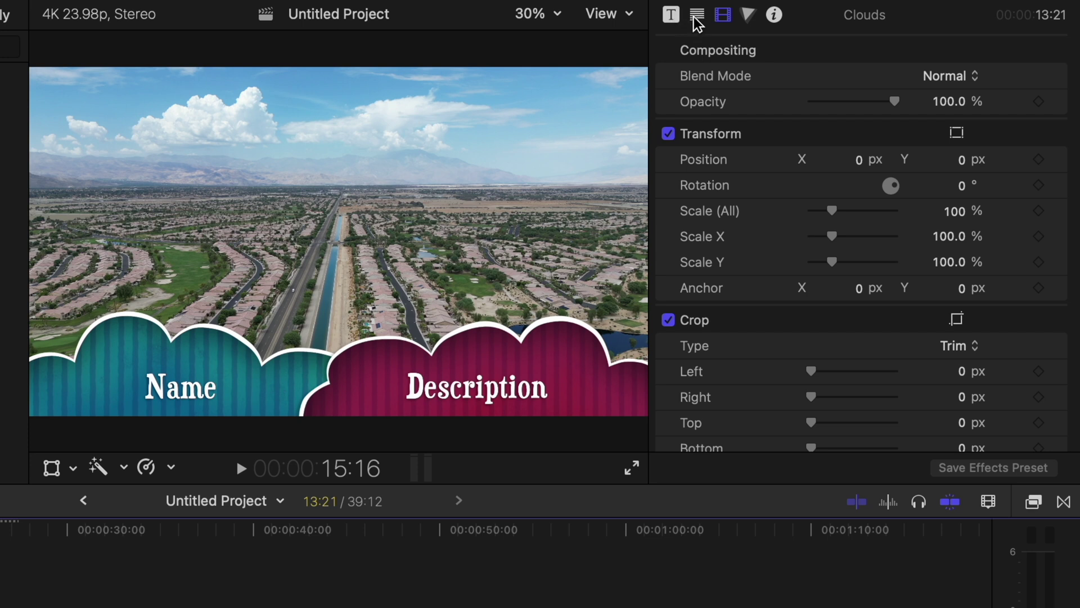
Review the Clouds title's text formatting and published parameters, and delete the title from the timeline
click(696, 16)
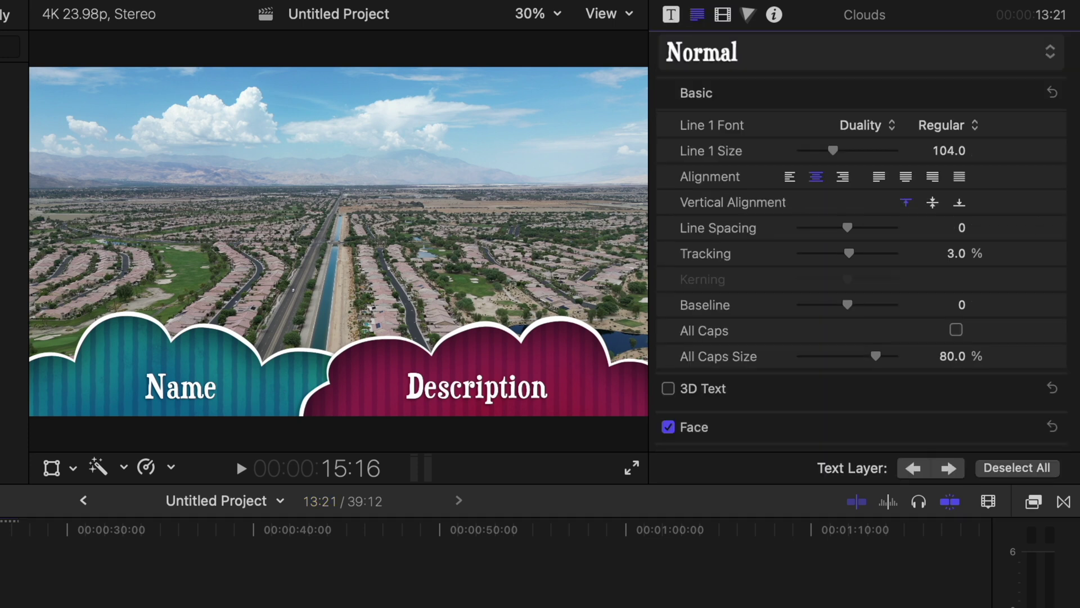
click(672, 15)
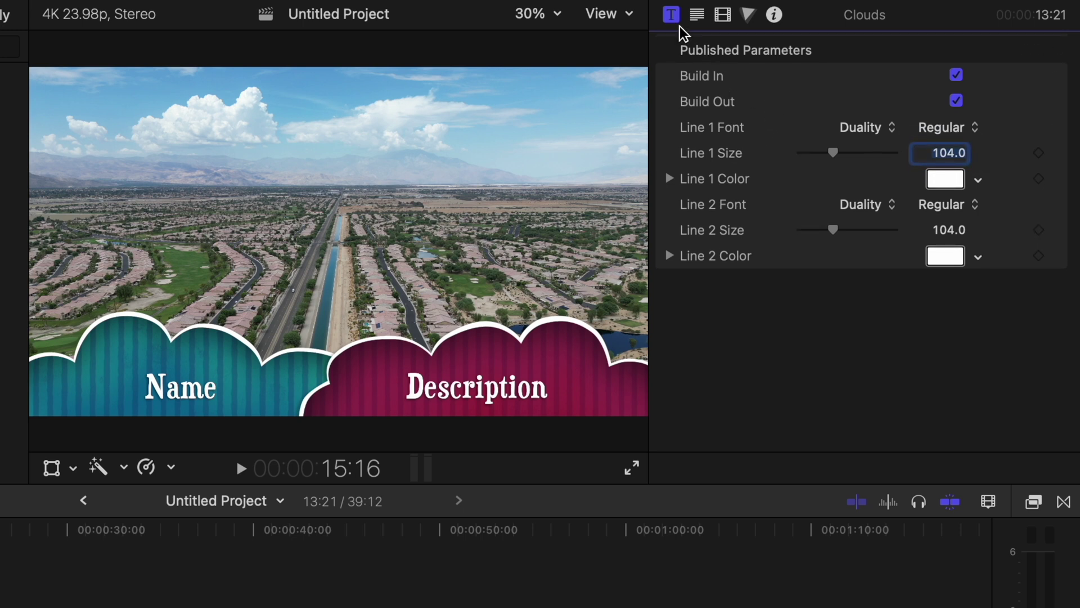
click(127, 506)
key(Delete)
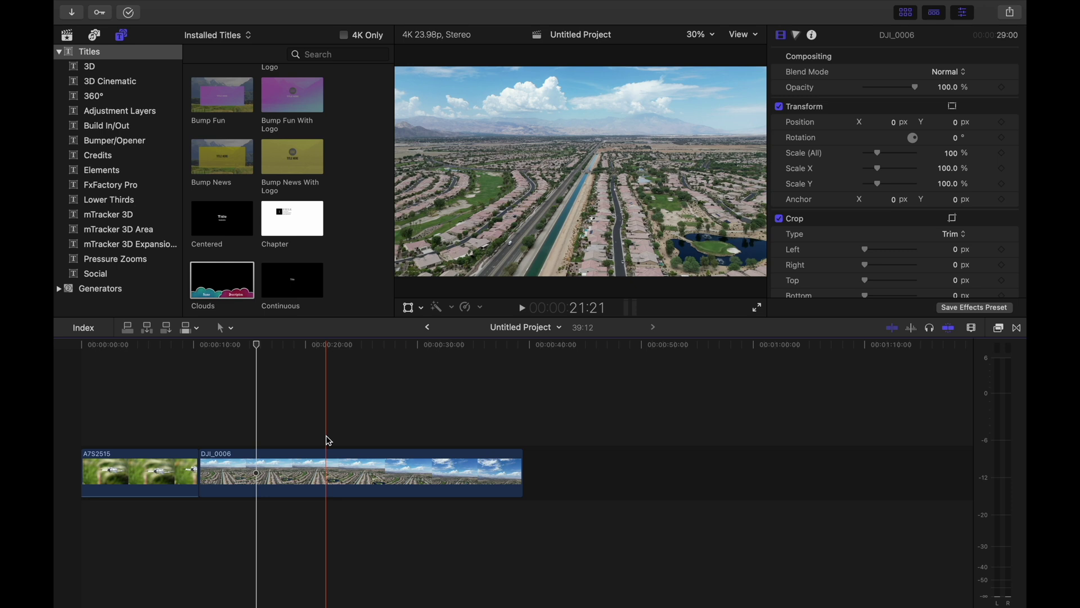
Add a Basic Title above the A7S2515 clip spanning its 10:12 length, and park the playhead at 6:14
scroll(224, 232, up, 5)
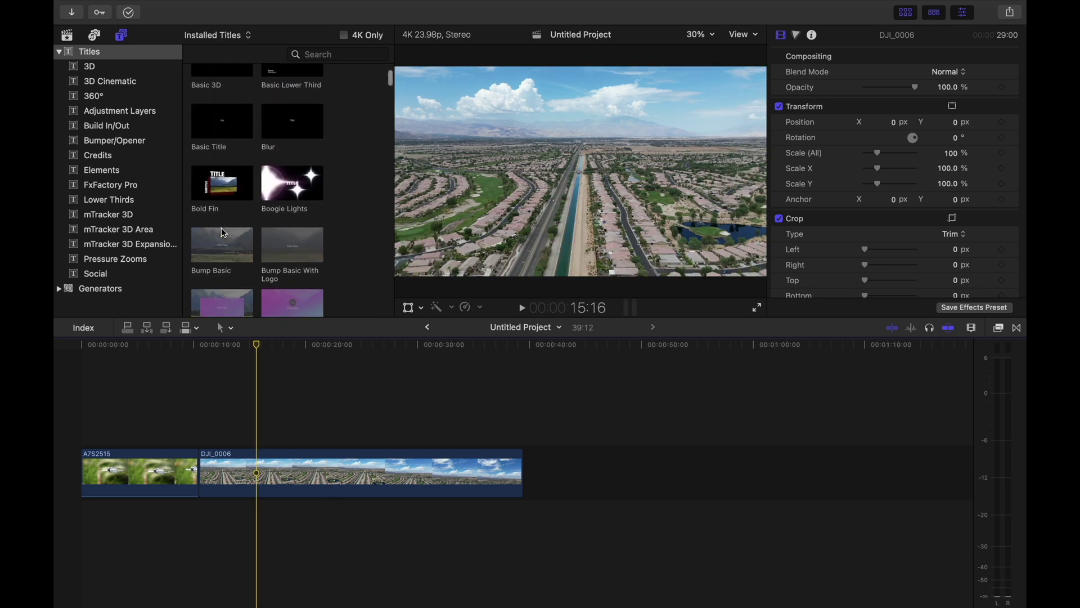
scroll(223, 232, up, 2)
click(215, 159)
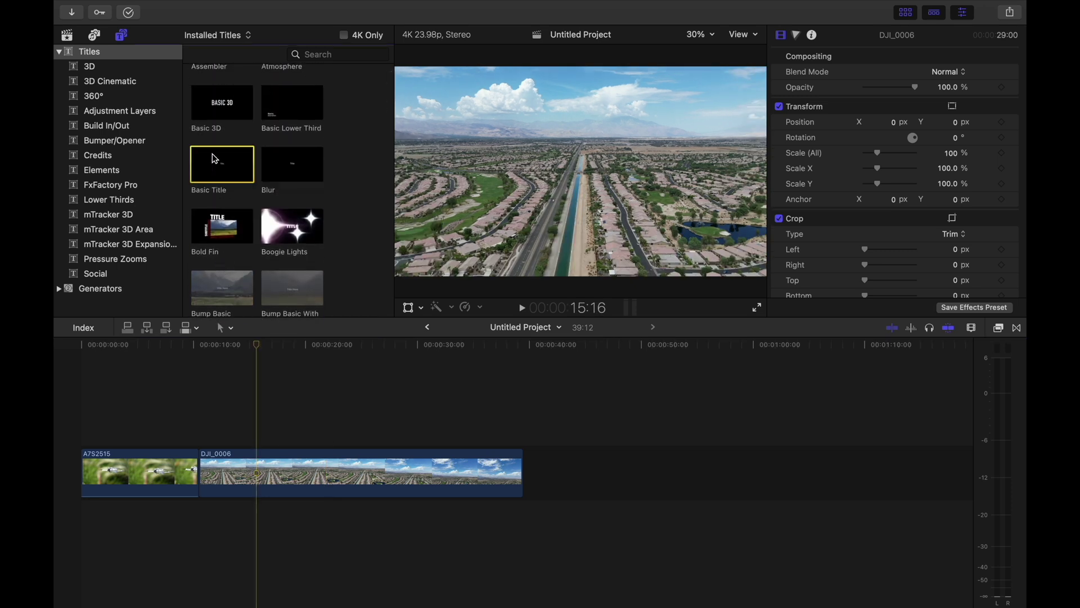
drag(215, 159, 239, 380)
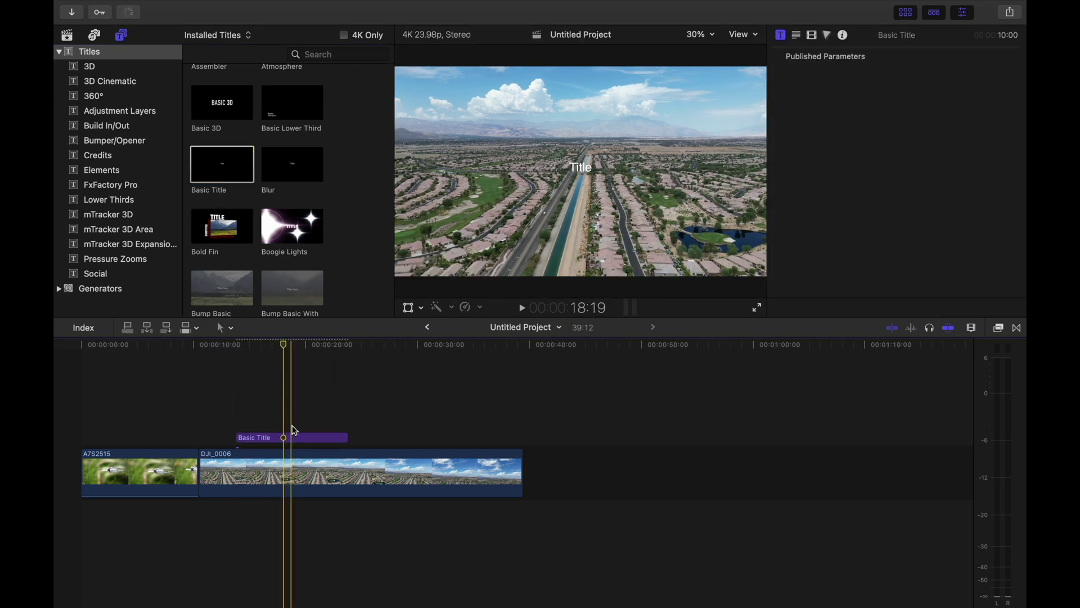
drag(292, 438, 198, 438)
click(155, 349)
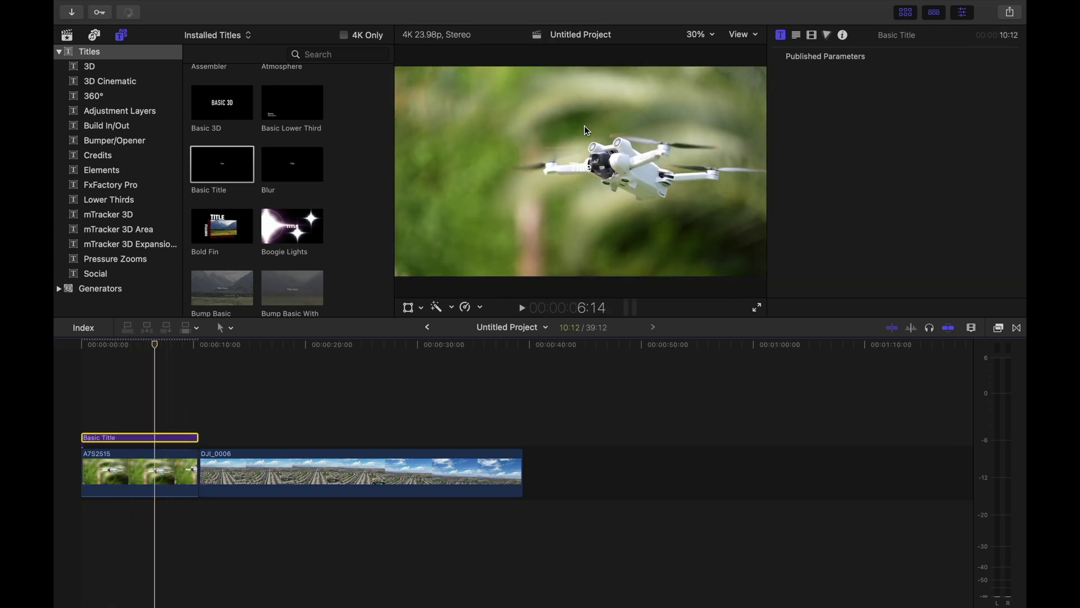
Move the title text just below the frame's centre, try a Y position of -117.6 px, and undo that offset
drag(578, 171, 588, 193)
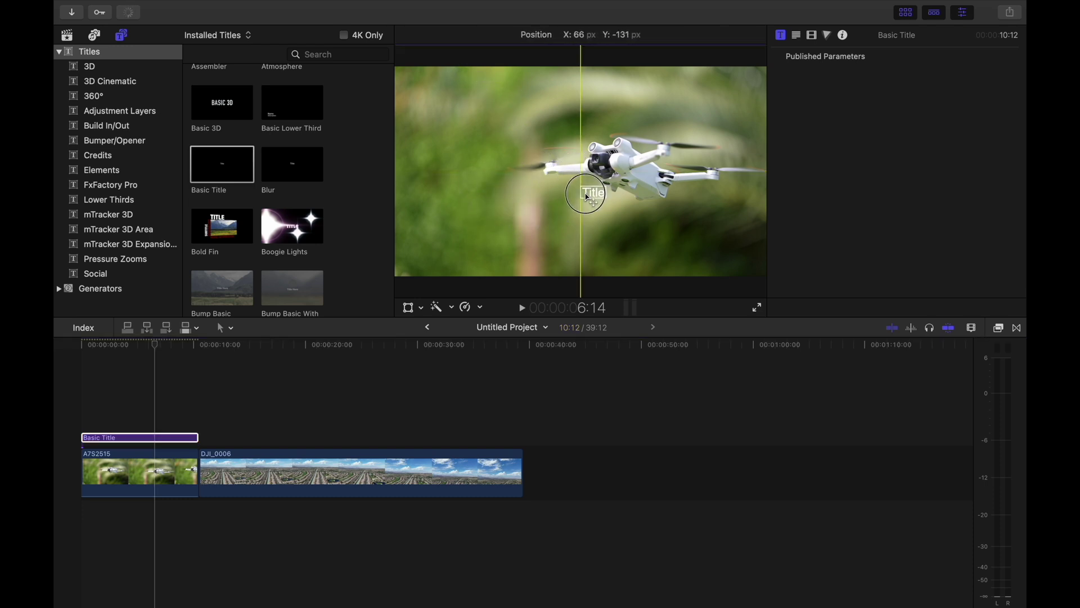
double_click(589, 194)
click(812, 36)
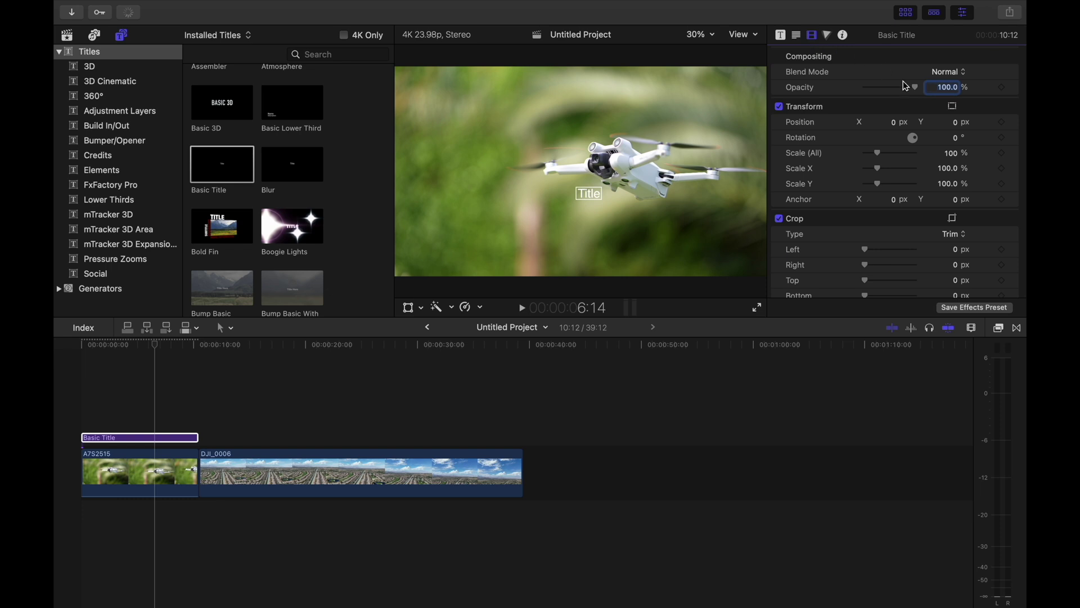
drag(960, 129, 959, 155)
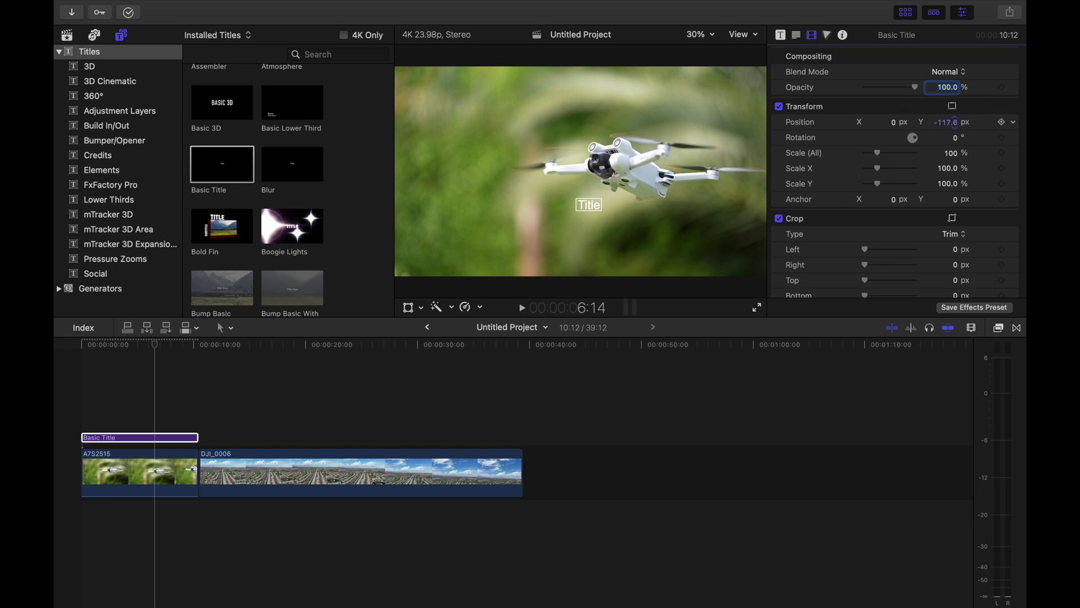
key(super+z)
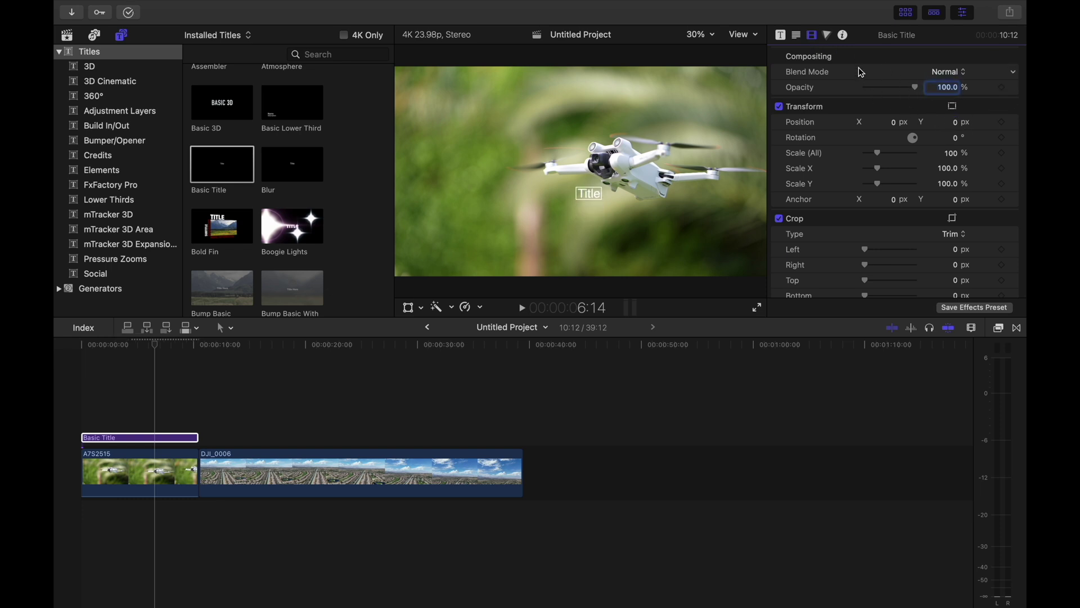
Replace the Basic Title's placeholder text with "THIS IS A TITLE!"
click(796, 35)
double_click(789, 96)
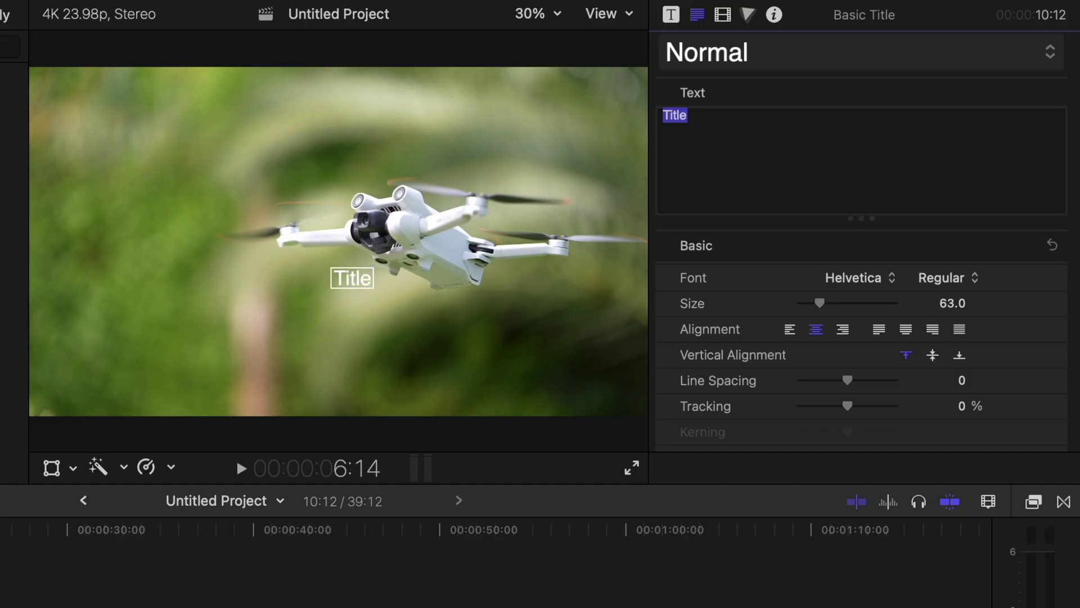
text(THIS IS A)
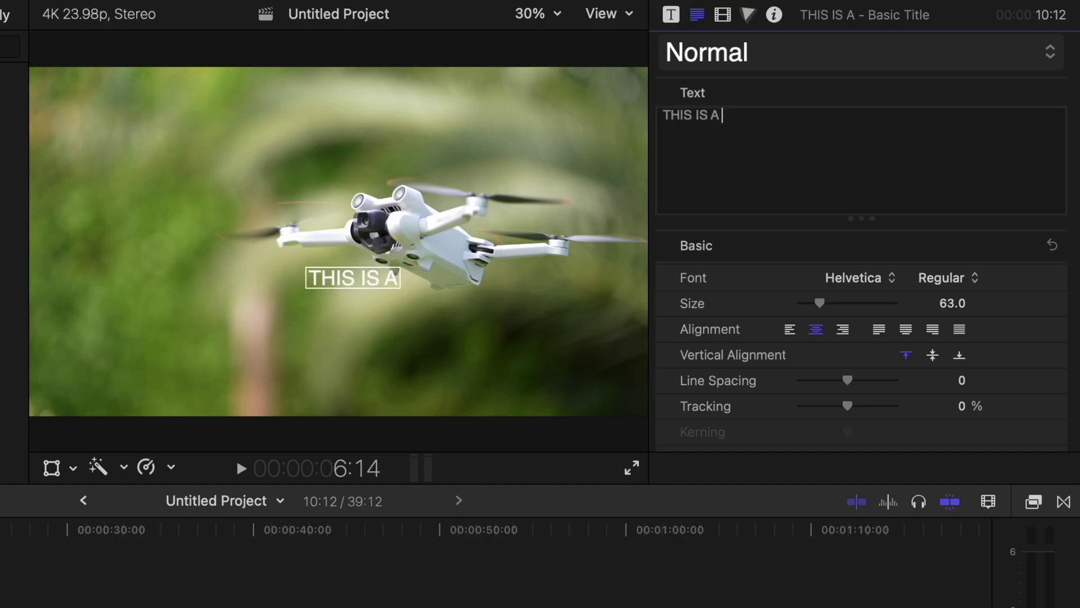
text( TITOLE!)
key(BackSpace)
key(BackSpace)
key(BackSpace)
key(BackSpace)
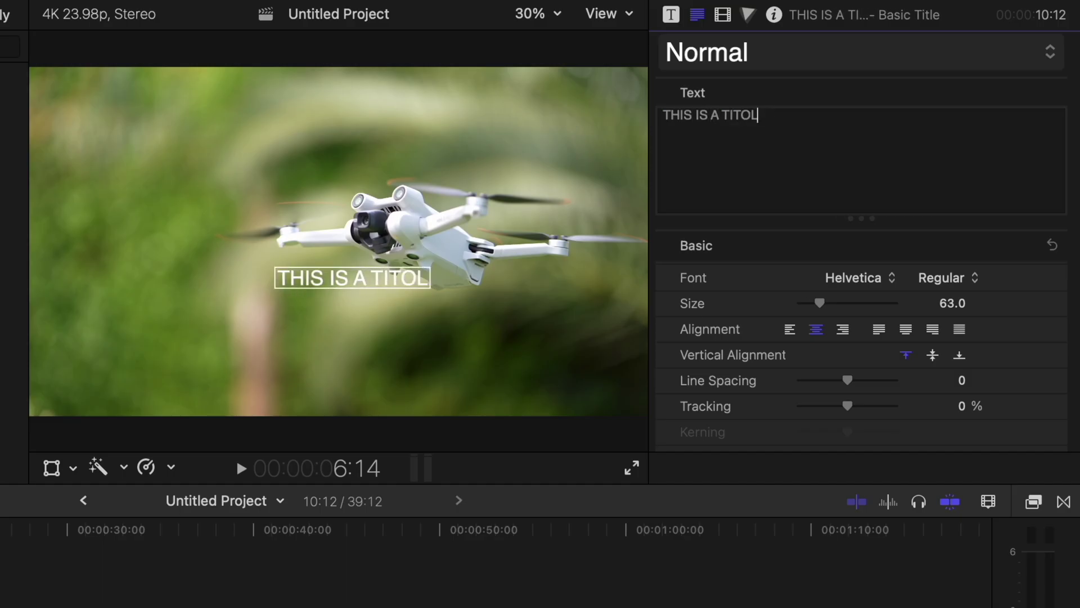
text(LE!)
Move the title text to the lower-left area of the video frame and set its font size to 85
drag(352, 278, 183, 290)
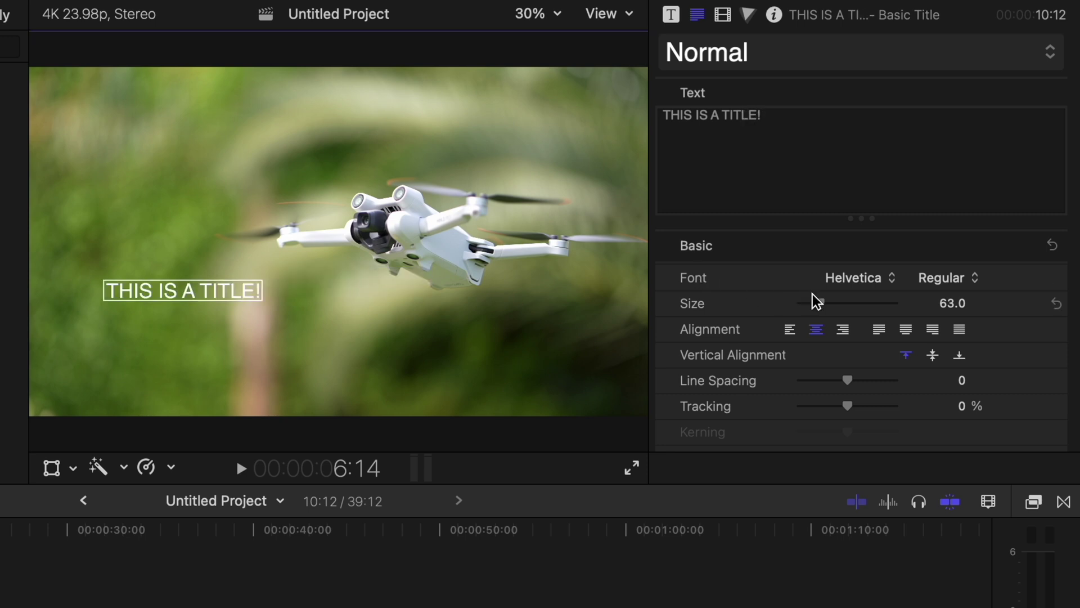
drag(825, 299, 762, 306)
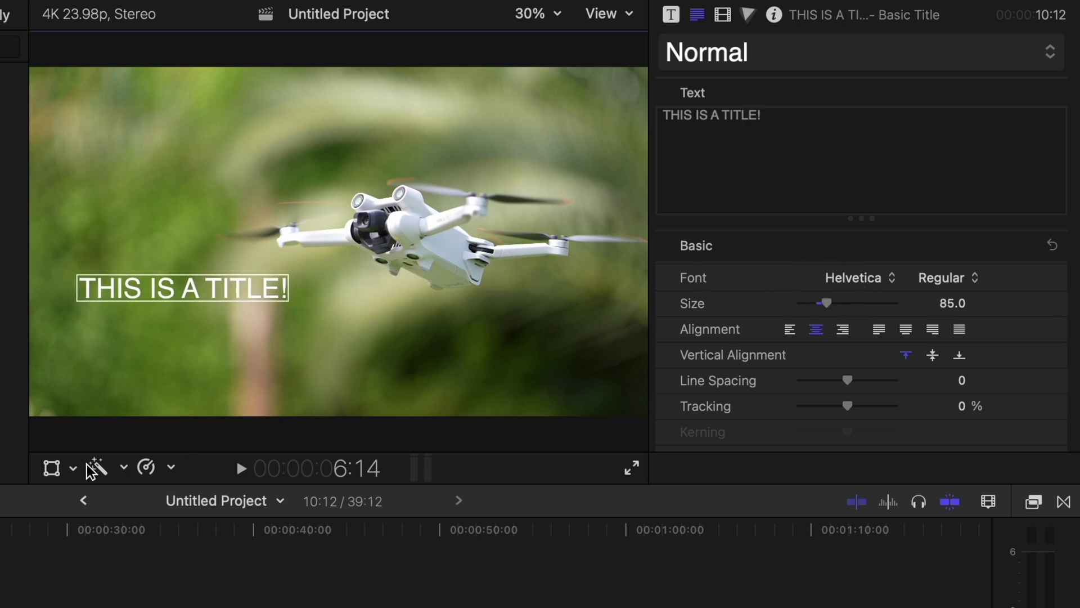
Enlarge the title with the Transform tool and shift it to the right within the video frame
click(52, 468)
drag(642, 412, 687, 458)
drag(309, 374, 356, 374)
Add a second title line reading "Yes, it is." and set the line spacing to -5
click(849, 380)
drag(850, 380, 856, 380)
click(792, 132)
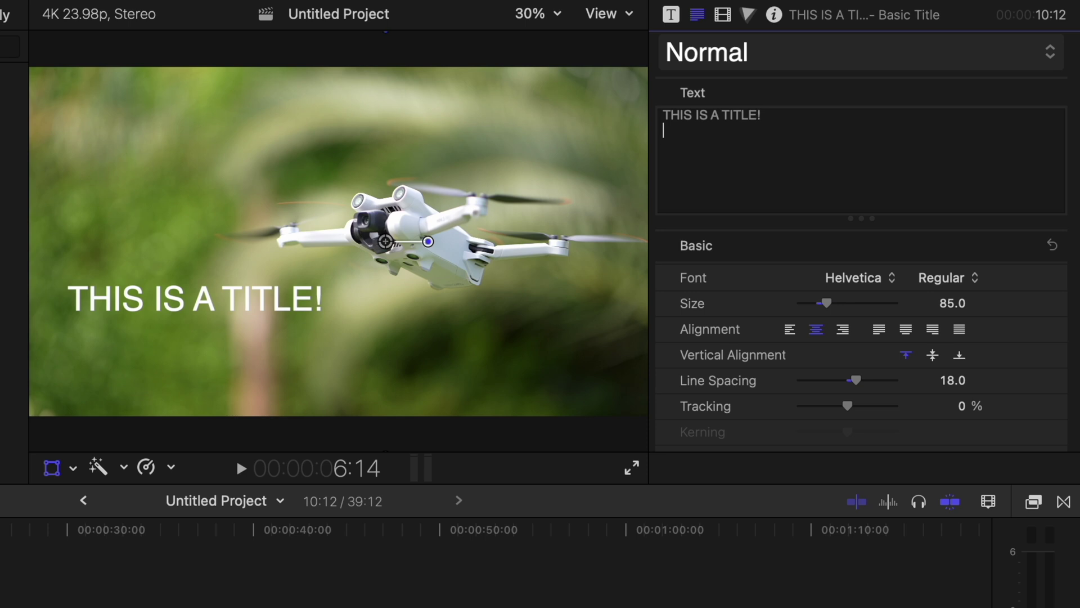
key(Return)
text(Yes, it is.)
drag(855, 372, 842, 362)
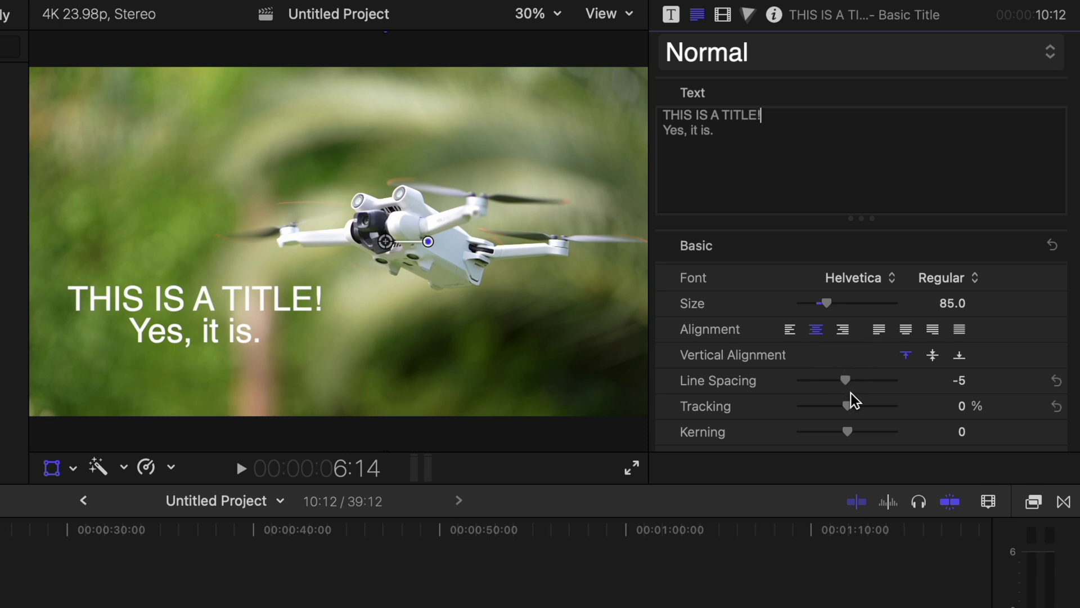
Adjust the title's tracking and change its font to Helvetica Neue
drag(849, 404, 849, 404)
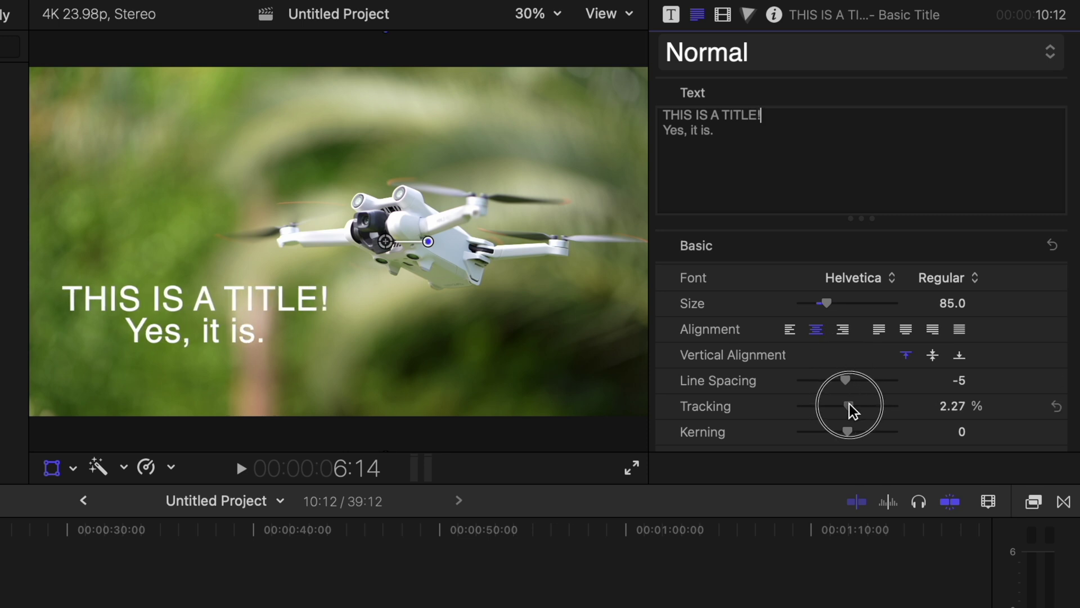
click(853, 278)
scroll(853, 350, down, 15)
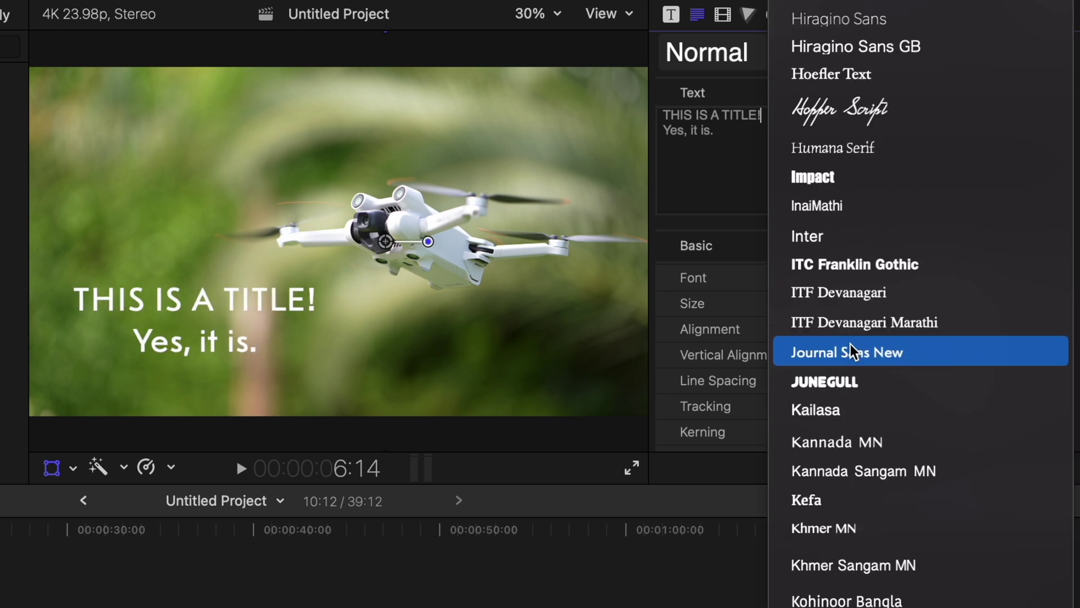
scroll(851, 83, up, 10)
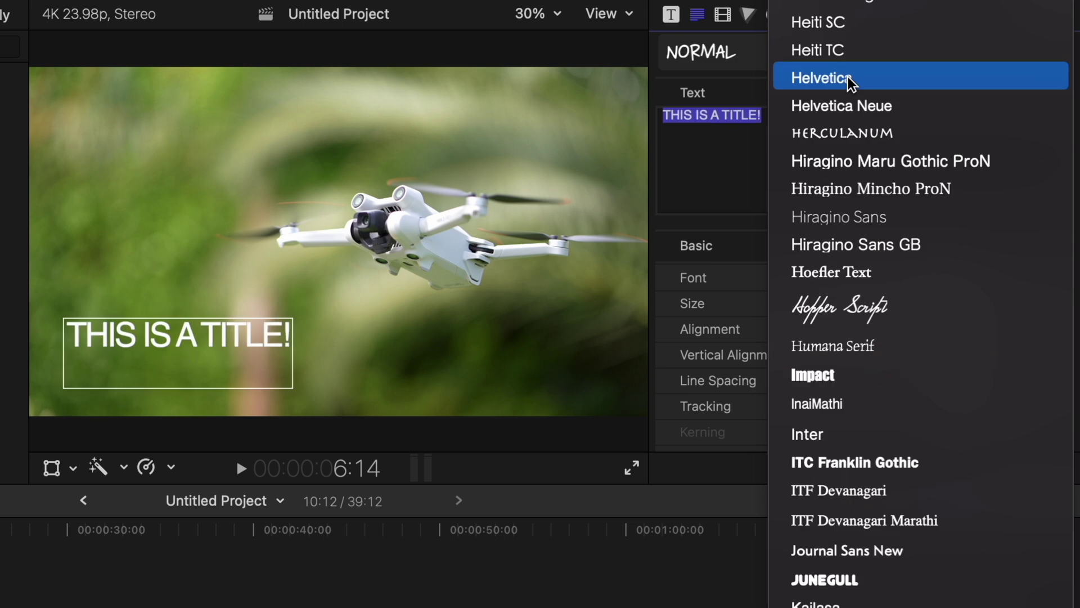
click(842, 107)
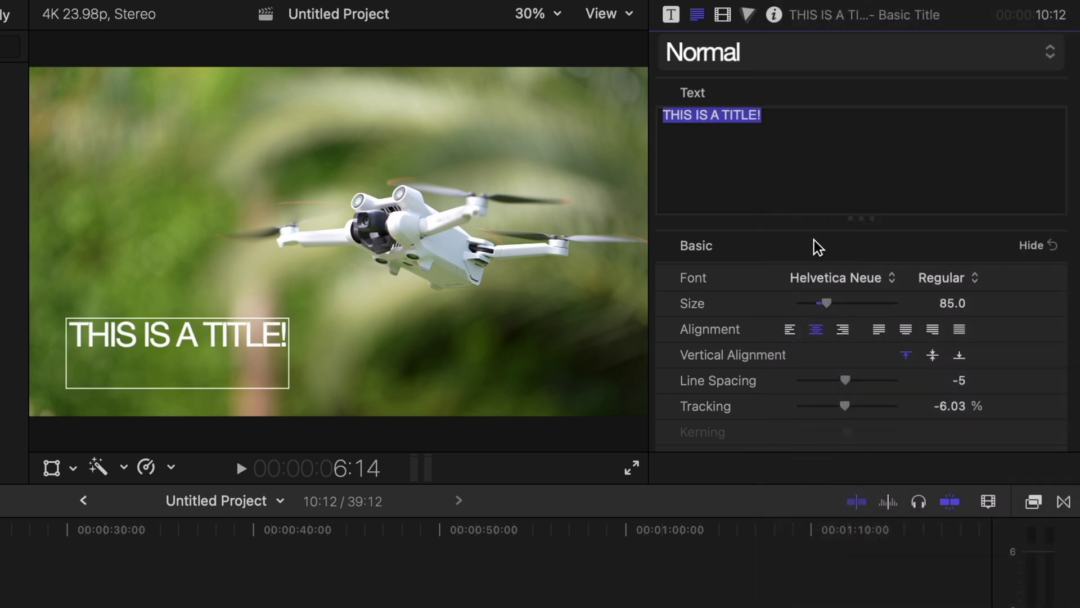
Set the title's font style to Bold and widen its tracking to 2.11%
click(932, 280)
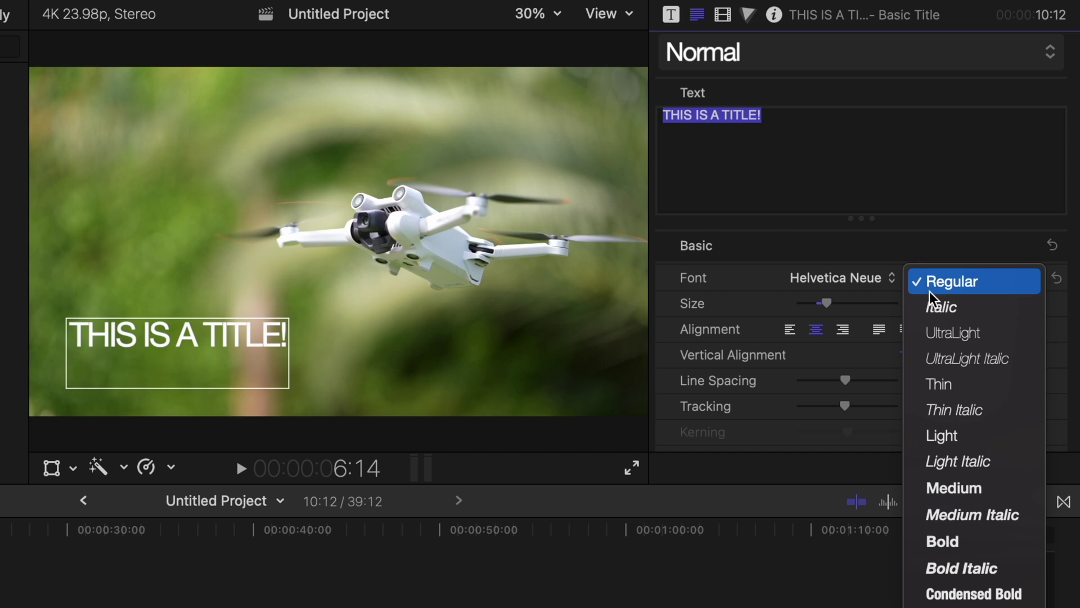
click(939, 540)
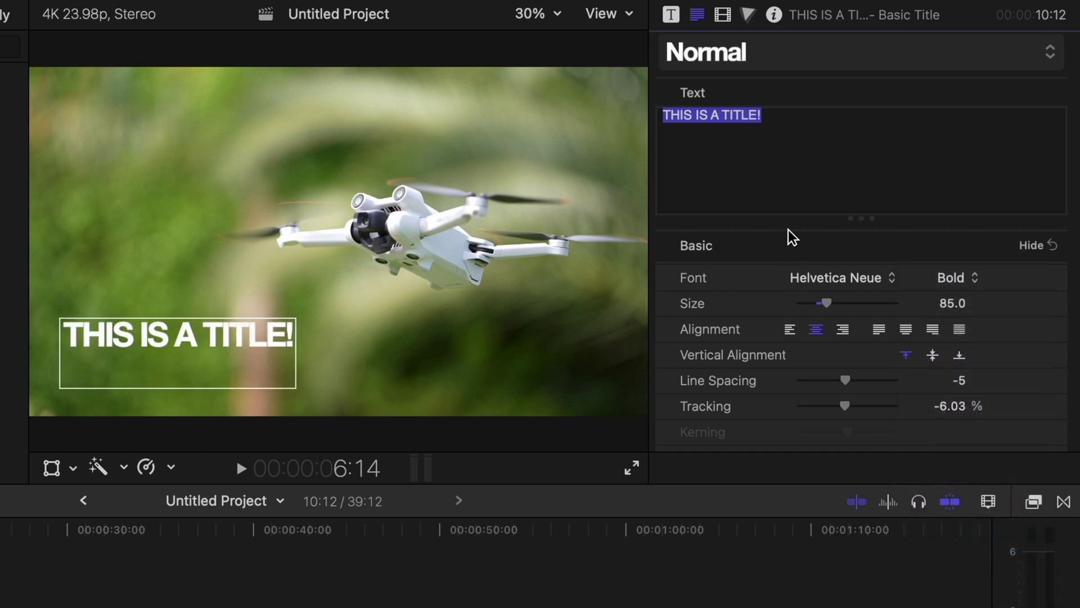
drag(846, 405, 850, 403)
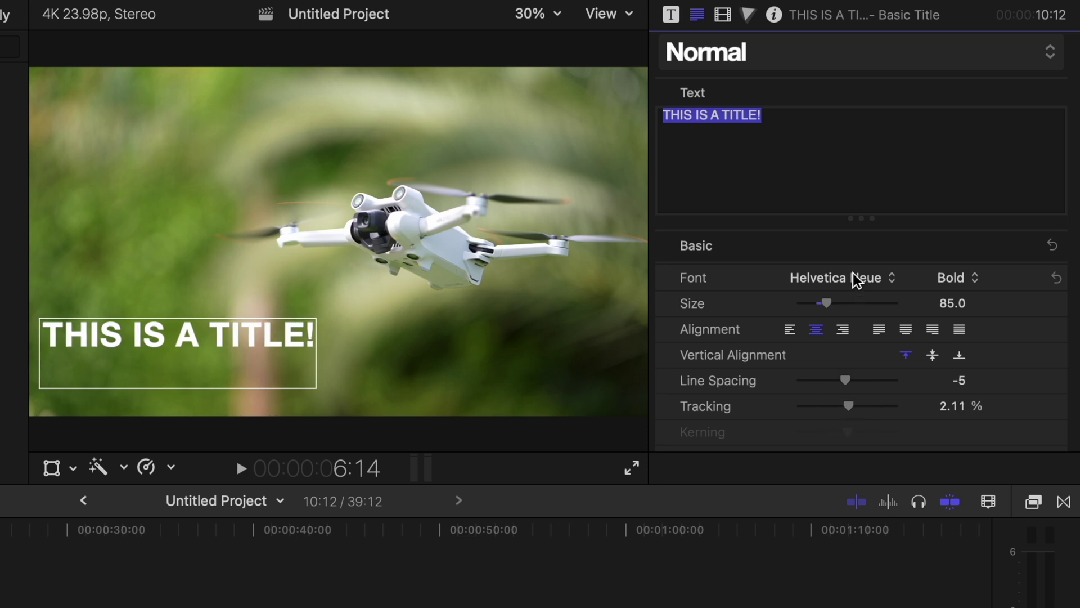
Change the title's font style to Bold Italic and move the title beneath the drone in the lower-right area of the frame
click(961, 278)
click(977, 312)
drag(251, 319, 545, 318)
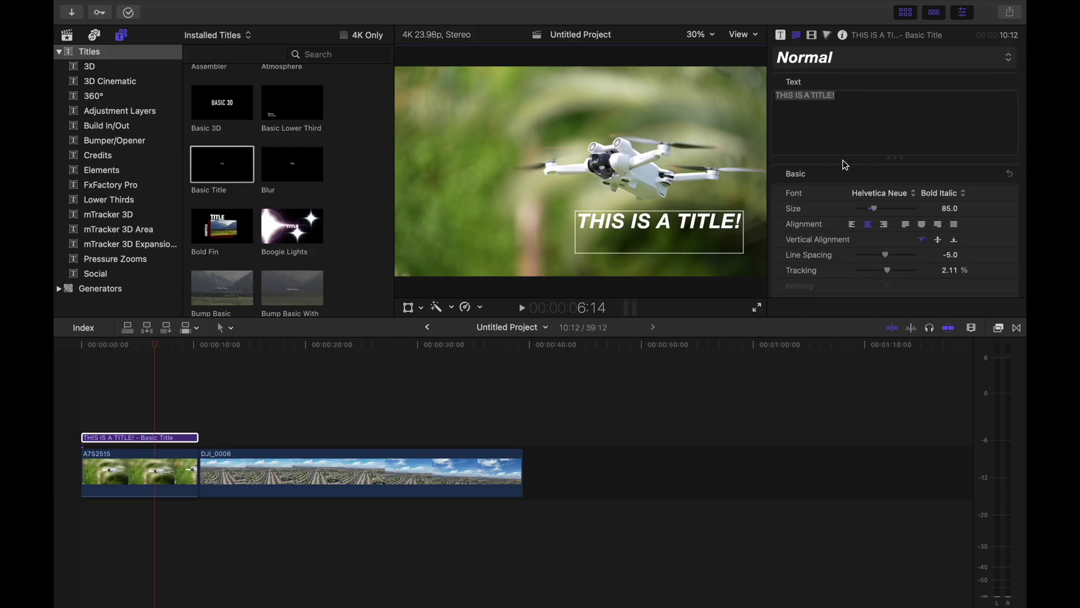
Enable the title's drop shadow with a blur of 3.48 and a distance of 21
scroll(824, 229, down, 10)
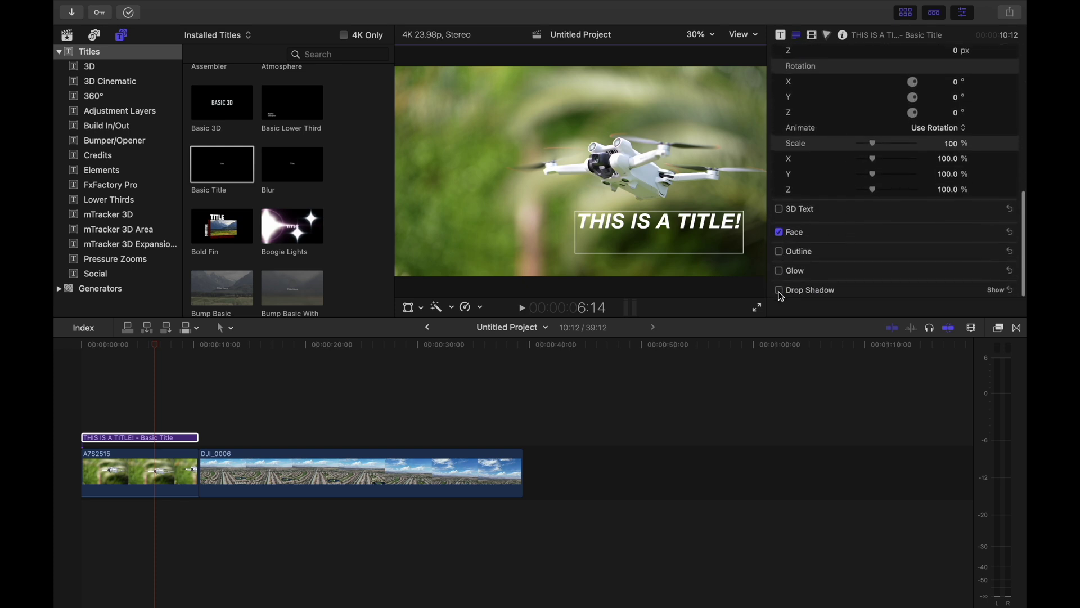
click(779, 289)
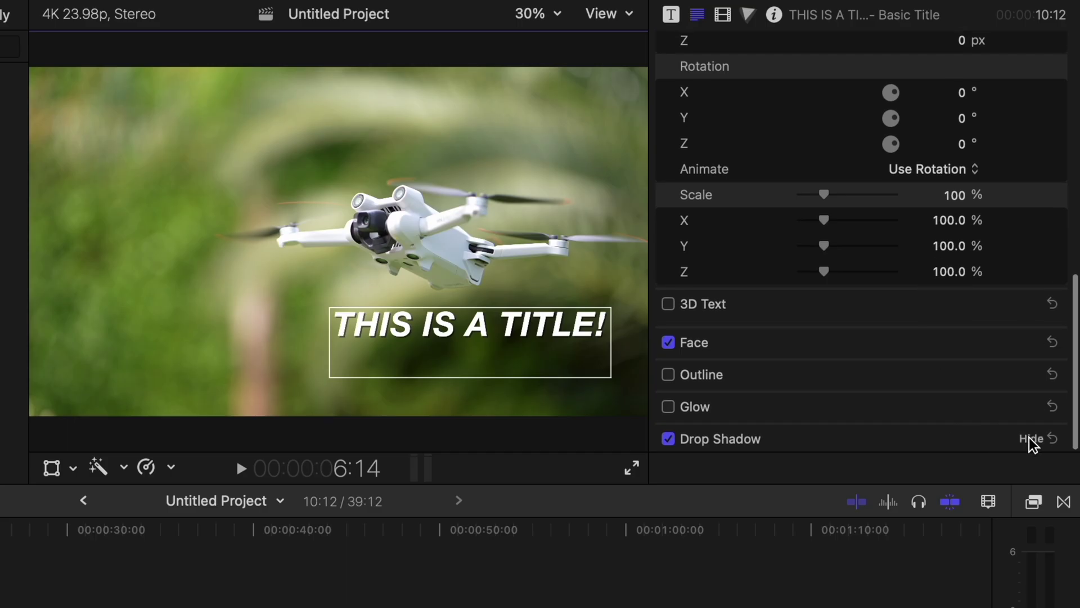
scroll(961, 397, down, 5)
drag(804, 413, 833, 383)
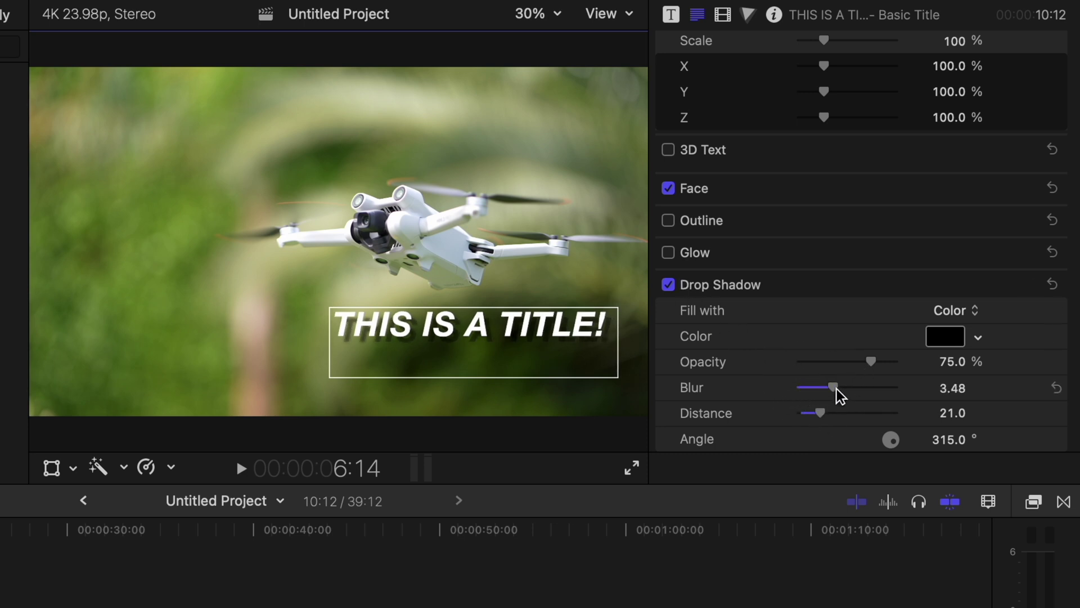
drag(818, 410, 819, 411)
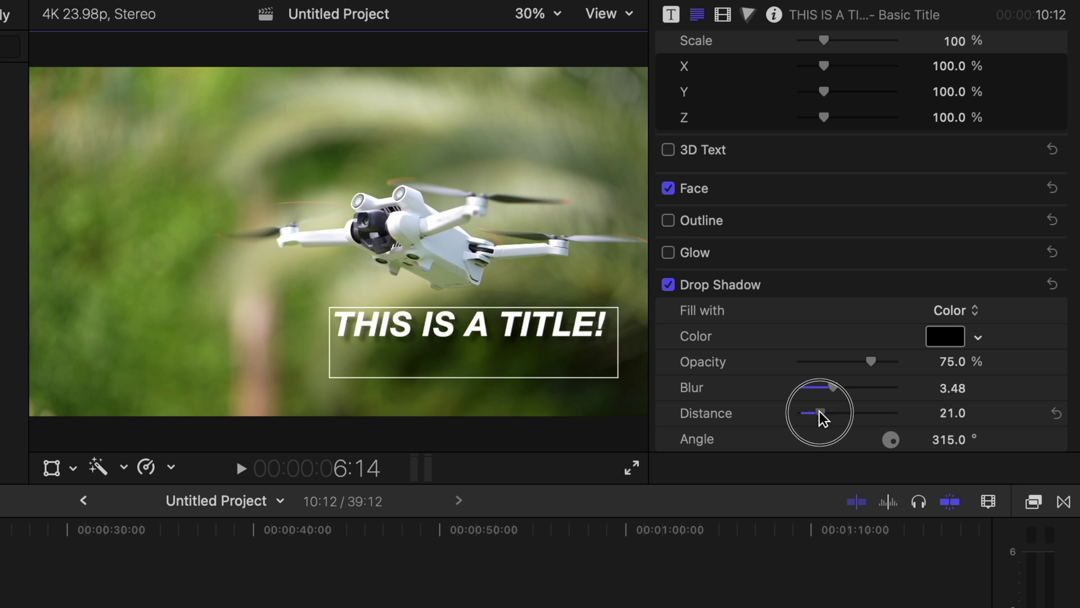
Compare the title with and without its drop shadow, leaving the shadow turned off
click(669, 285)
click(669, 285)
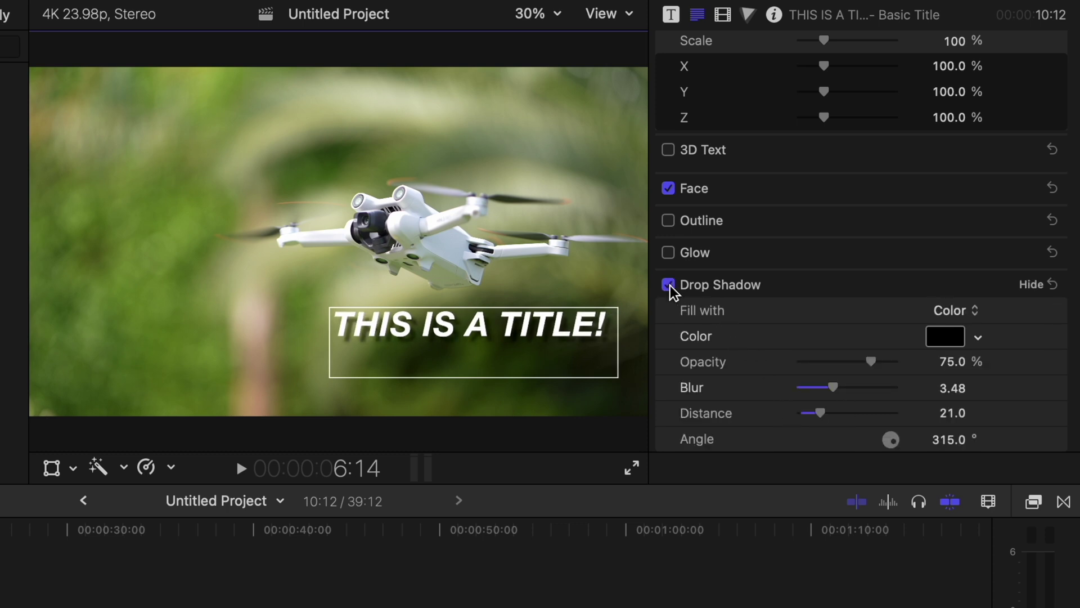
click(669, 284)
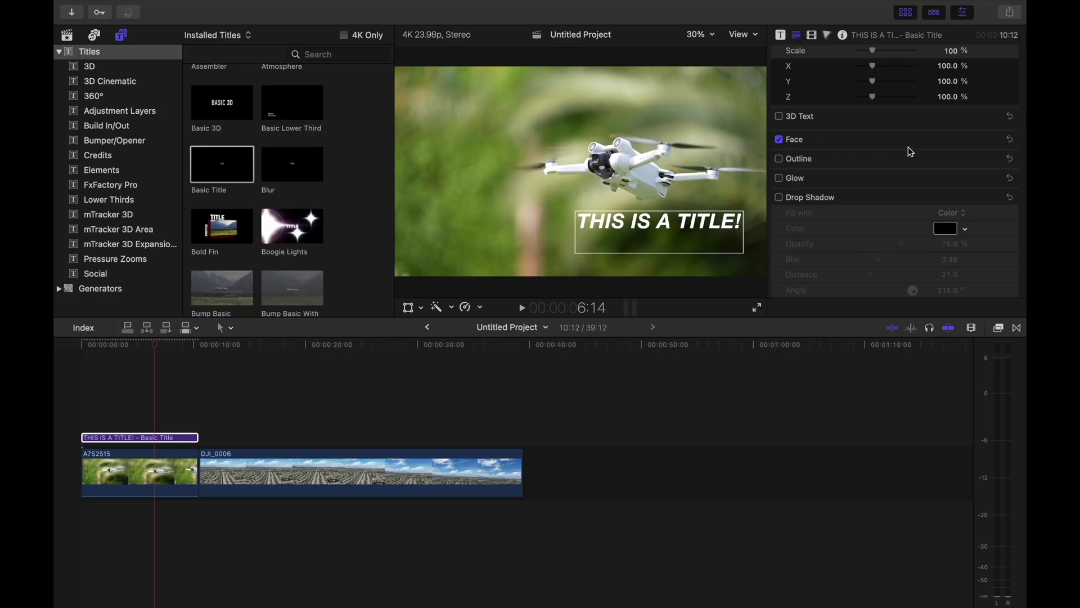
Try yellow as the title's face color, settle on cyan, and move the title to the lower center of the video frame
click(992, 139)
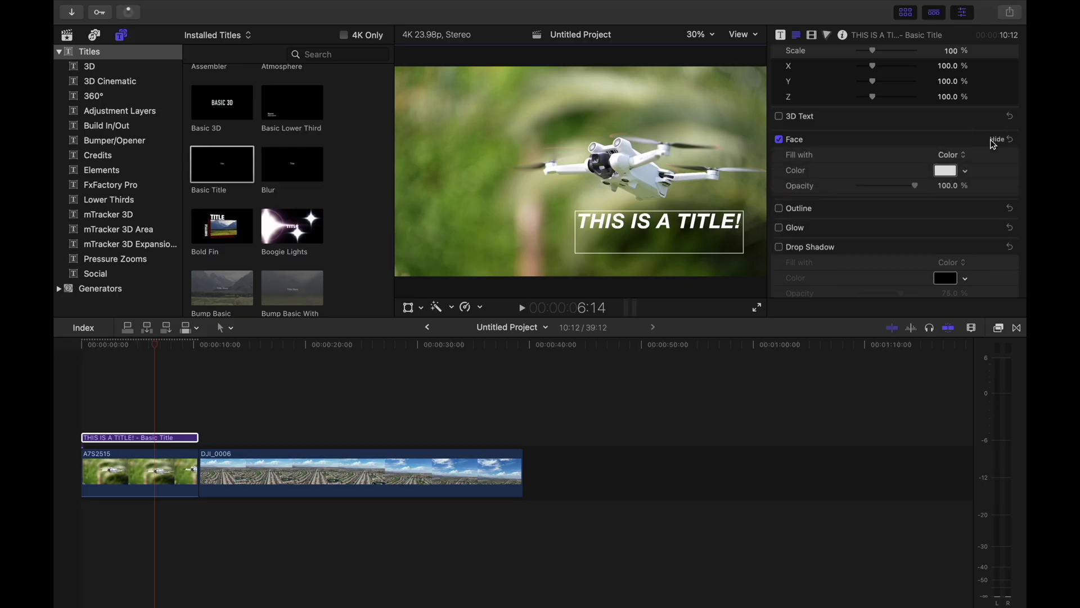
click(946, 171)
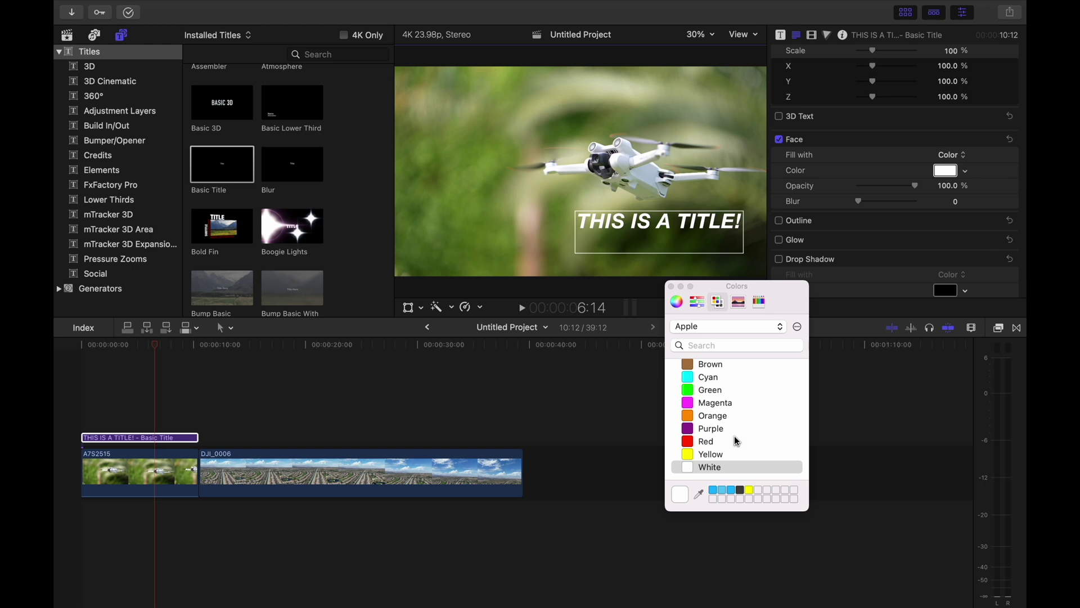
click(751, 491)
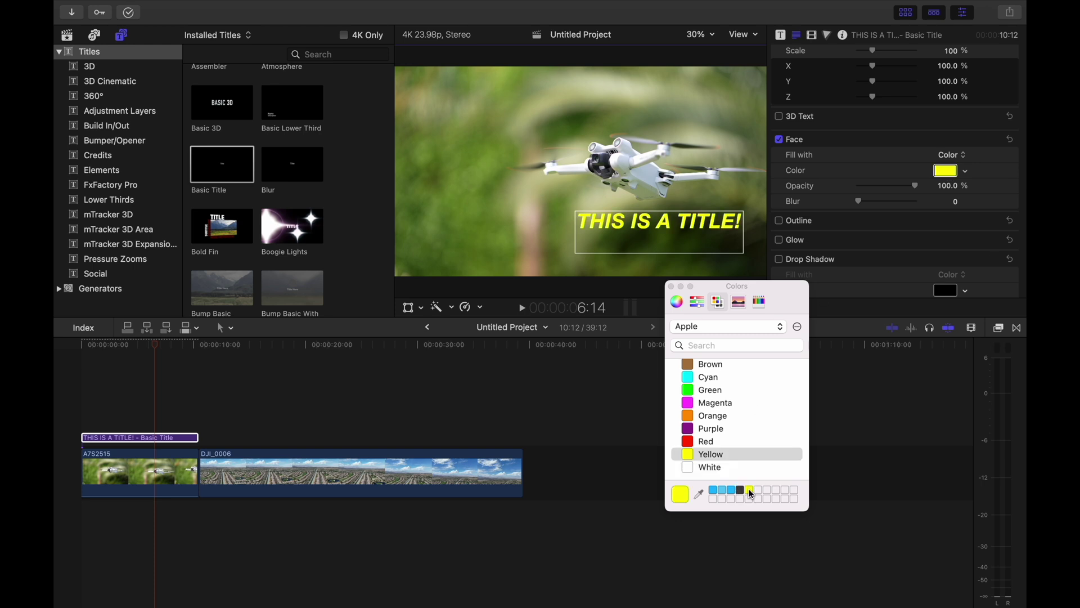
click(690, 383)
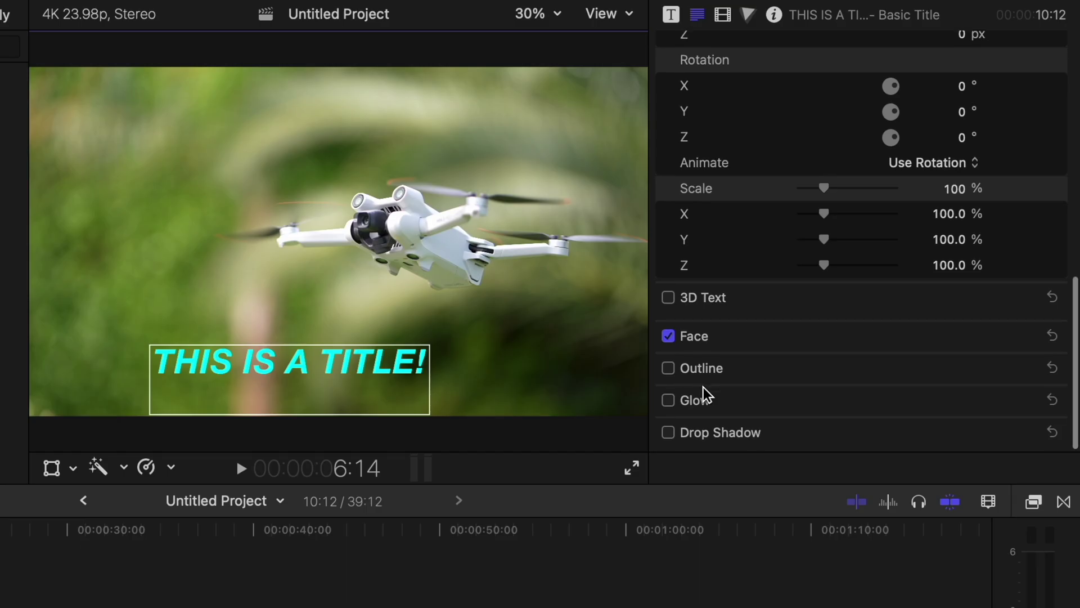
Preview the drop shadow on the cyan title and turn it back off
click(666, 440)
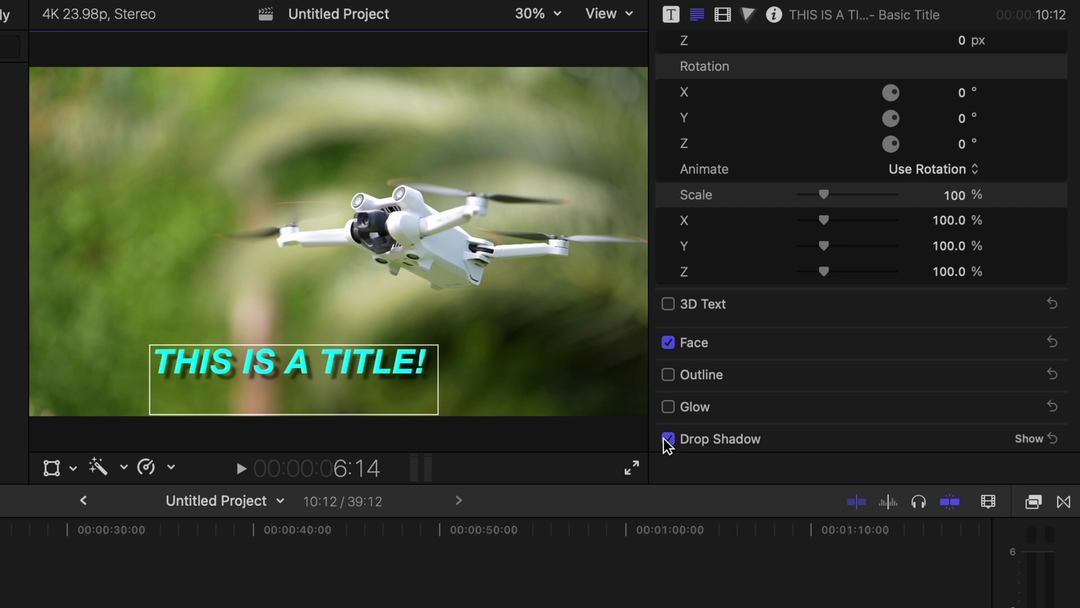
click(667, 438)
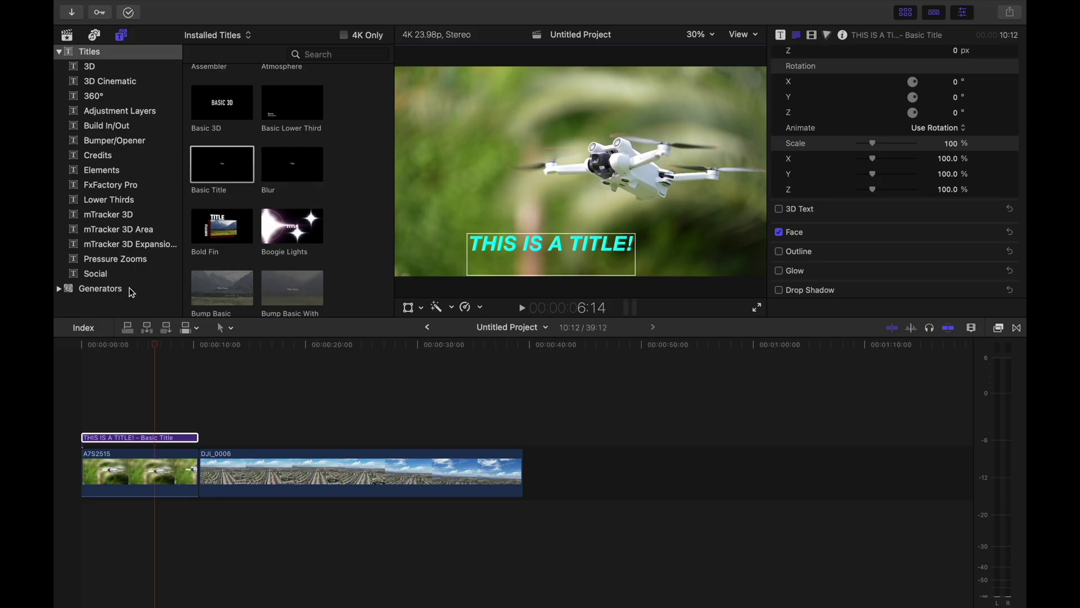
Add a Custom generator between the title and the first clip and extend it to the title's full length
click(125, 290)
drag(287, 286, 104, 434)
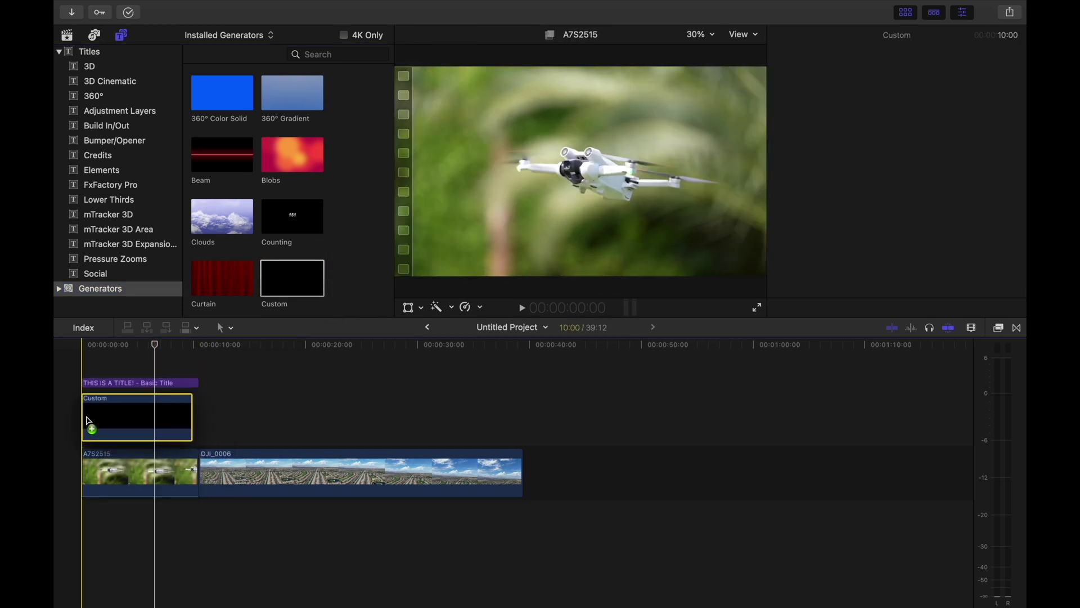
drag(193, 411, 196, 411)
Set the Custom generator's opacity to 75%
click(174, 347)
click(797, 35)
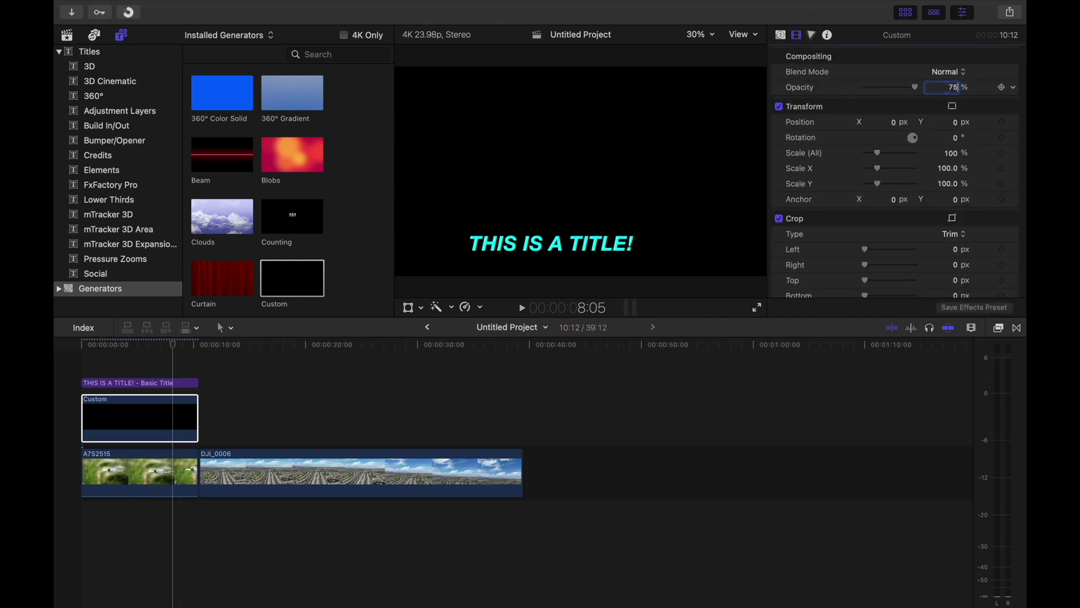
key(Return)
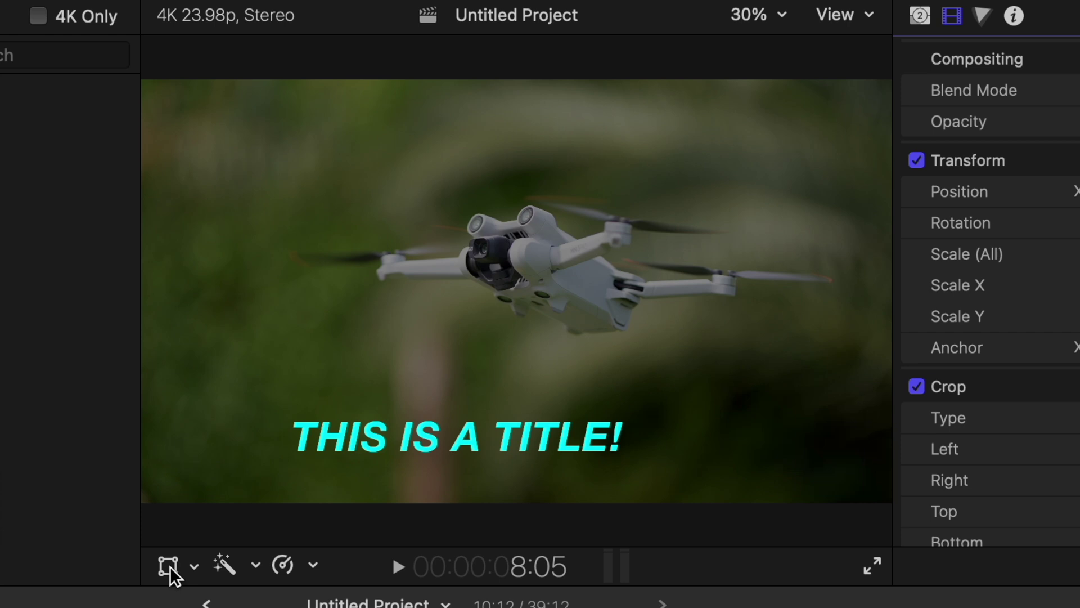
Transform the generator into a thin bar with Scale Y 10.75%, rotated 1.9°, and position it behind the title in the lower-left area
click(169, 571)
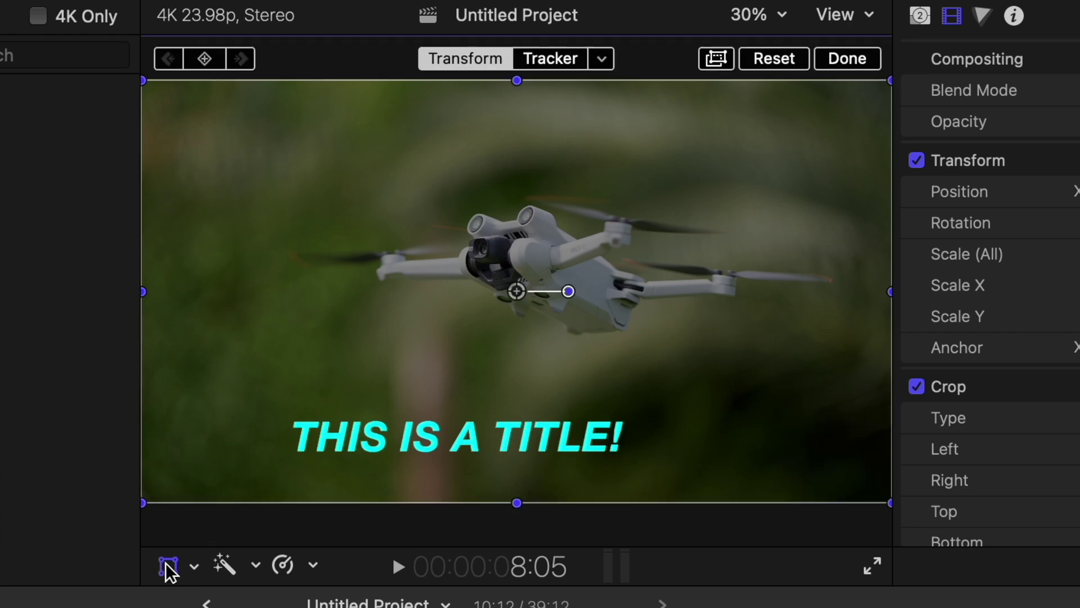
drag(515, 80, 449, 424)
drag(564, 437, 564, 434)
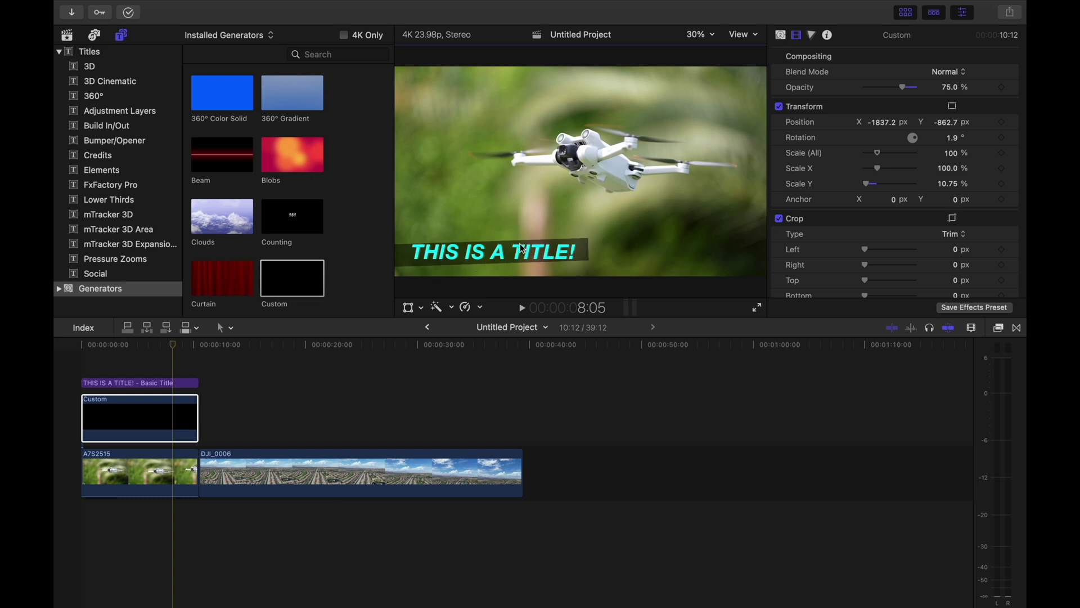
Try white and another color from the color wheel for the generator bar behind the title
click(188, 416)
click(783, 36)
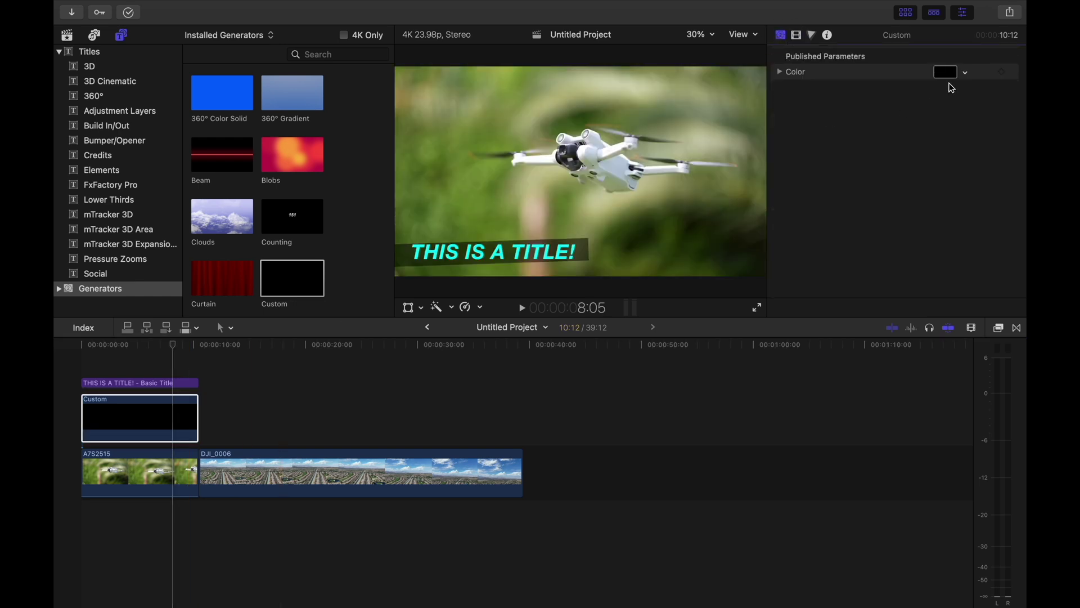
click(949, 76)
click(676, 303)
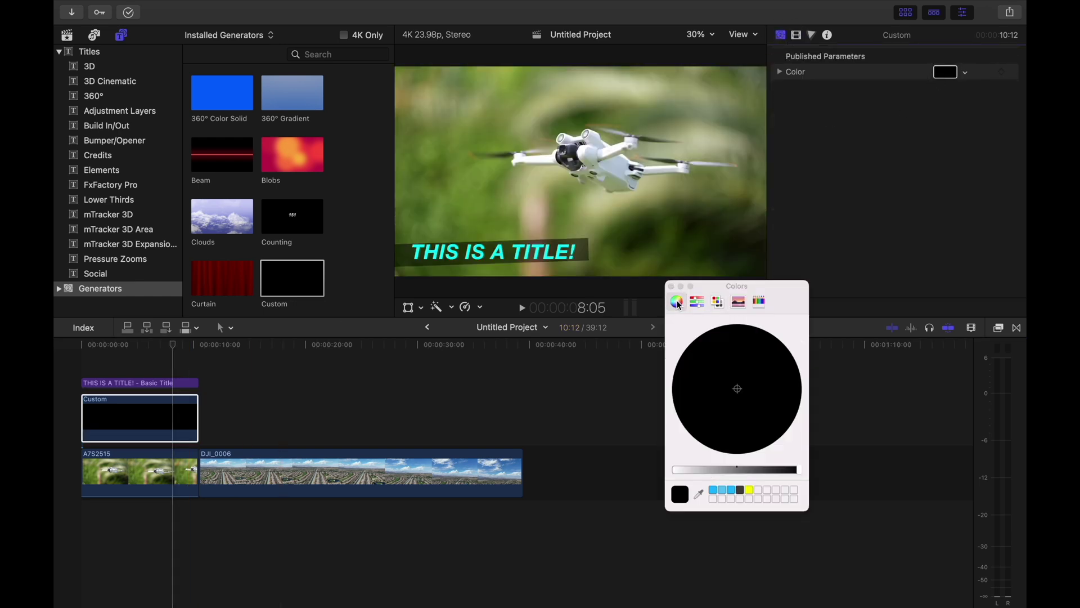
drag(729, 460, 663, 461)
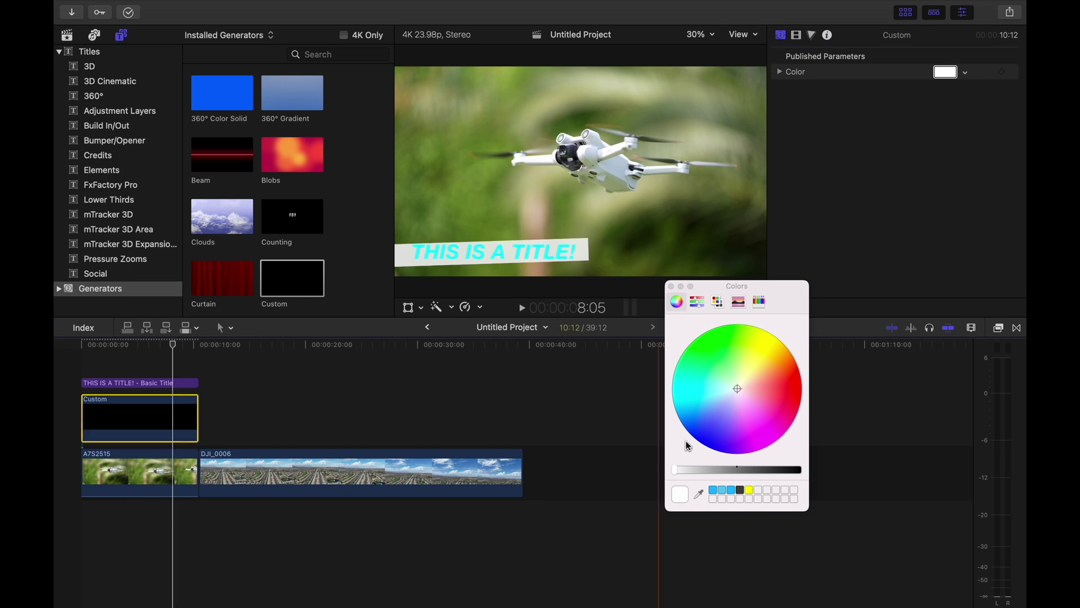
click(745, 386)
drag(745, 386, 750, 354)
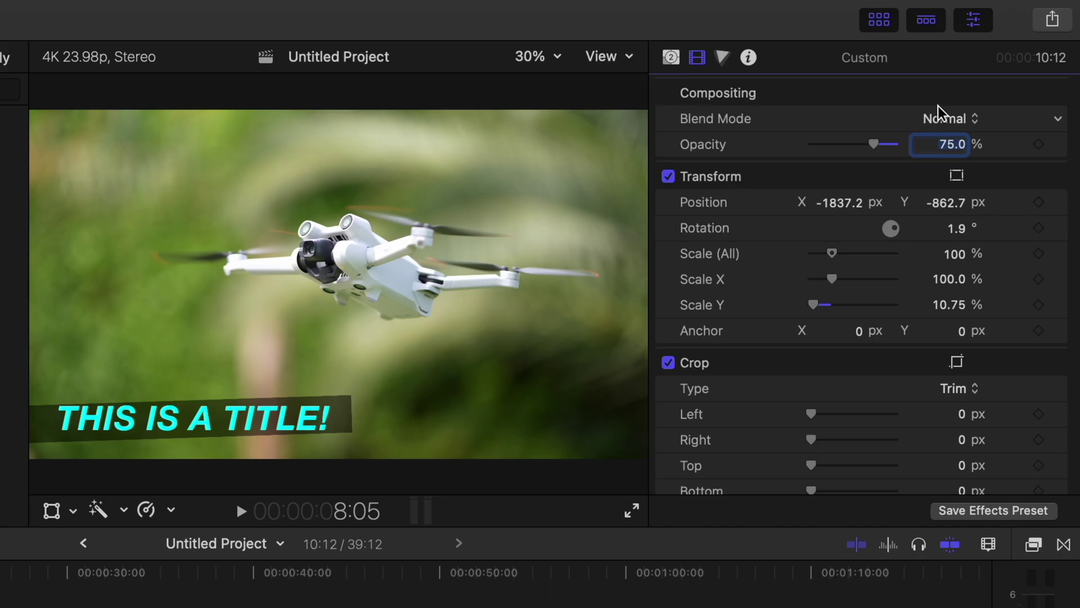
Try the Overlay blend mode on the generator bar, play it back, and set the blend mode back to Normal
click(938, 70)
click(934, 416)
key(space)
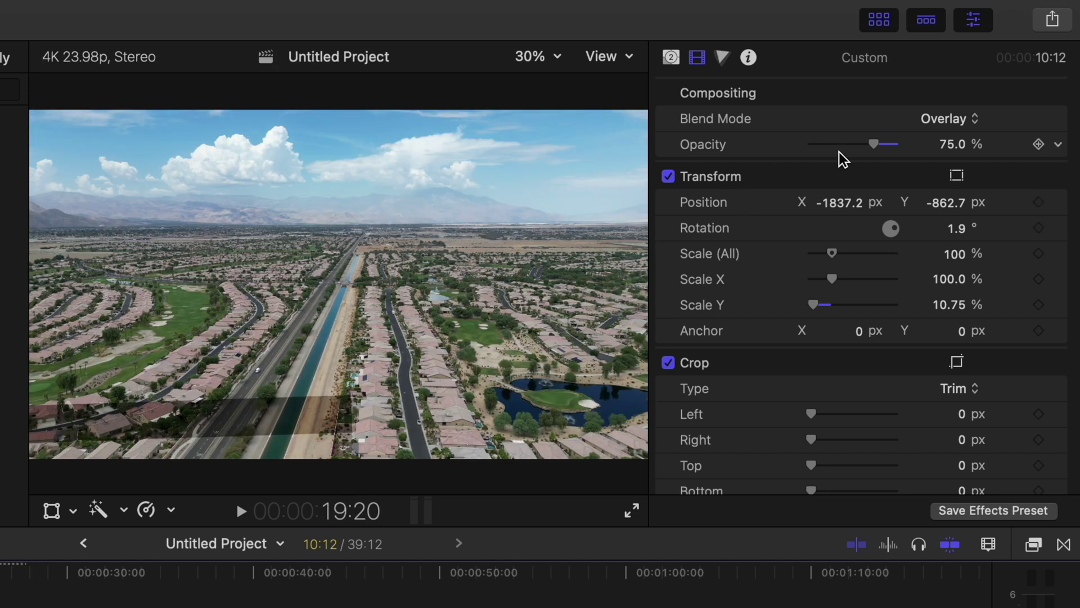
click(930, 115)
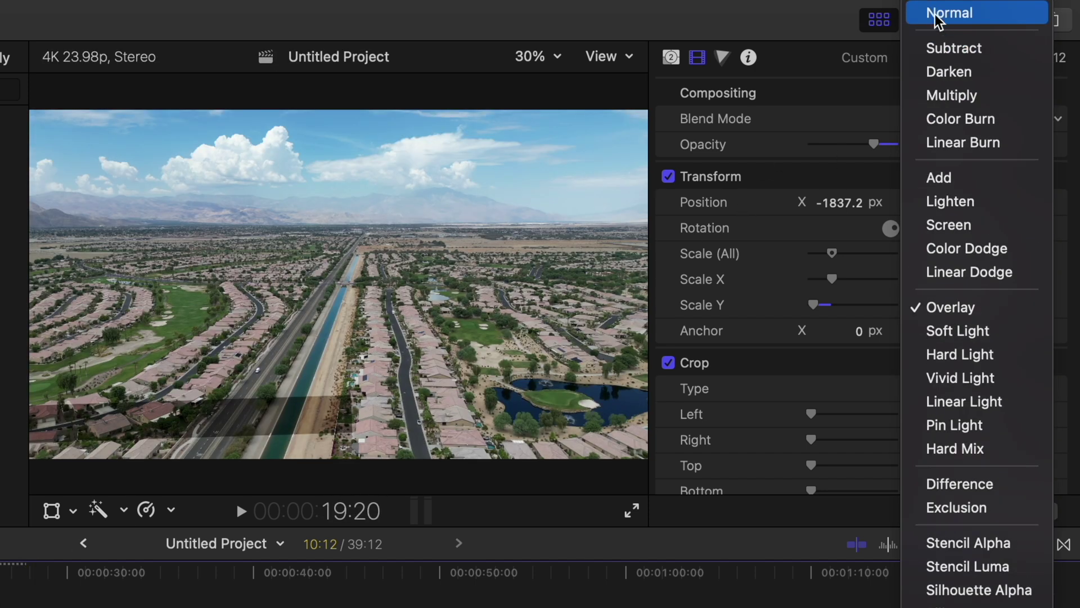
click(930, 12)
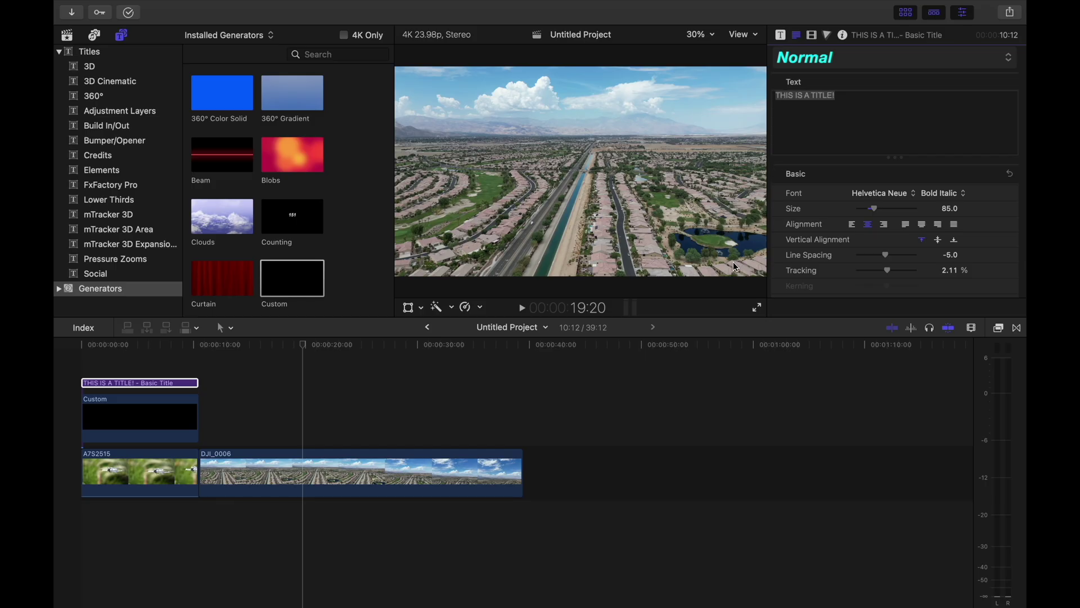
Return the playhead to the first clip and open the published parameters of the Basic Title
click(147, 350)
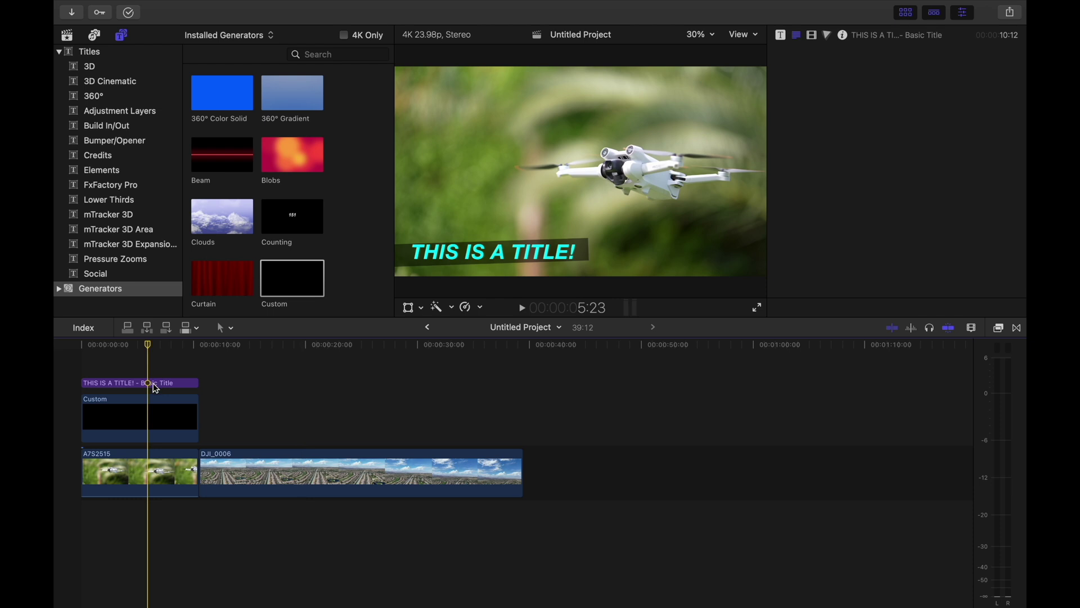
click(781, 35)
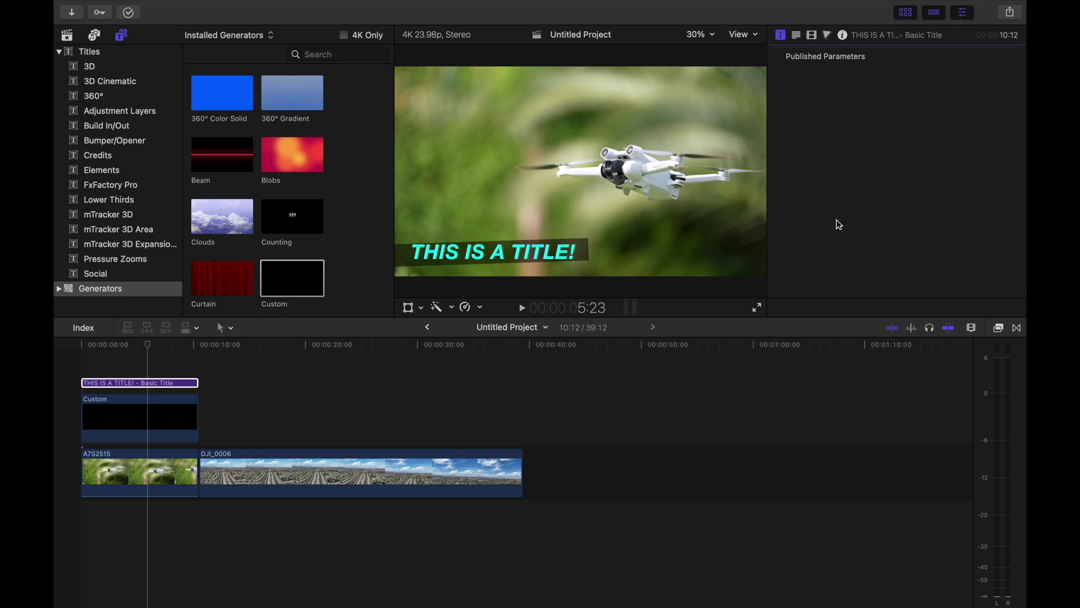
click(169, 383)
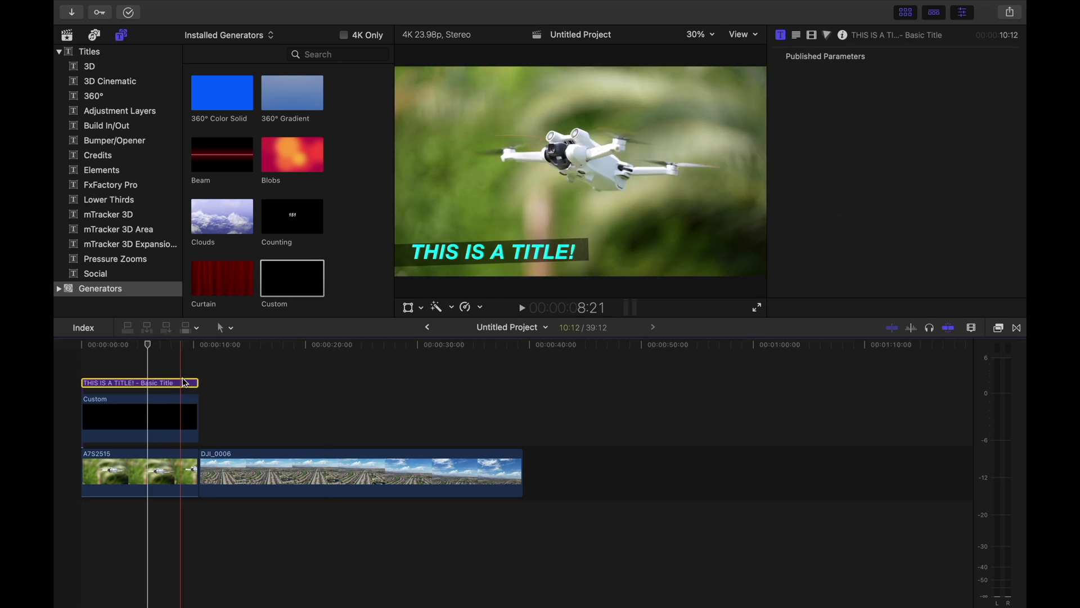
Move the title and the Custom generator together past the end of the DJI_0006 clip
super+click(132, 402)
drag(132, 402, 609, 450)
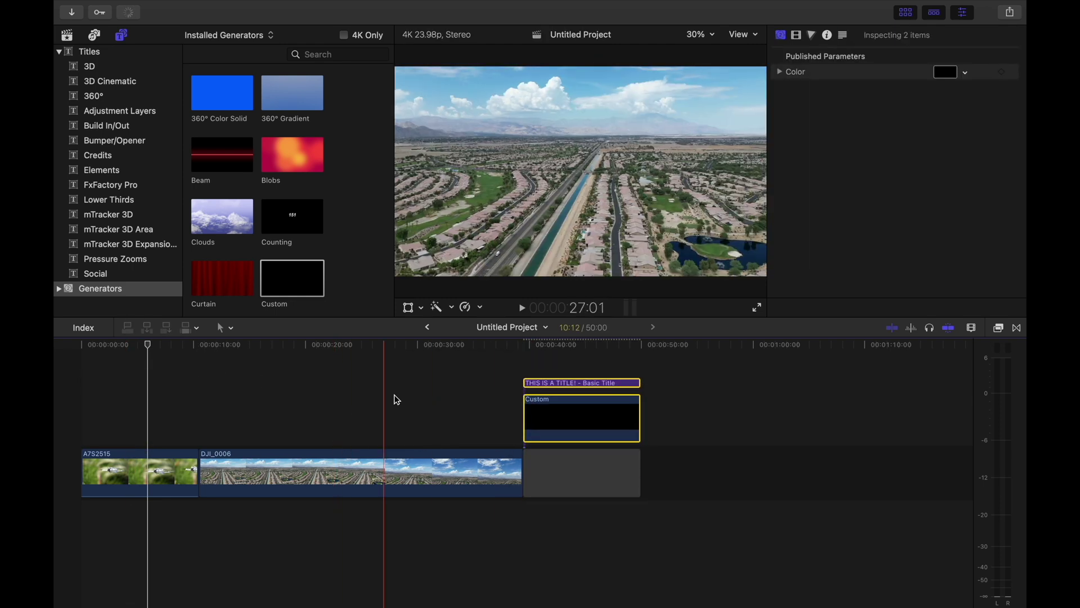
Try the Checker wipe transition between clips A7S2515 and DJI_0006, allowing the media overlap, play it back, and remove it
click(1017, 329)
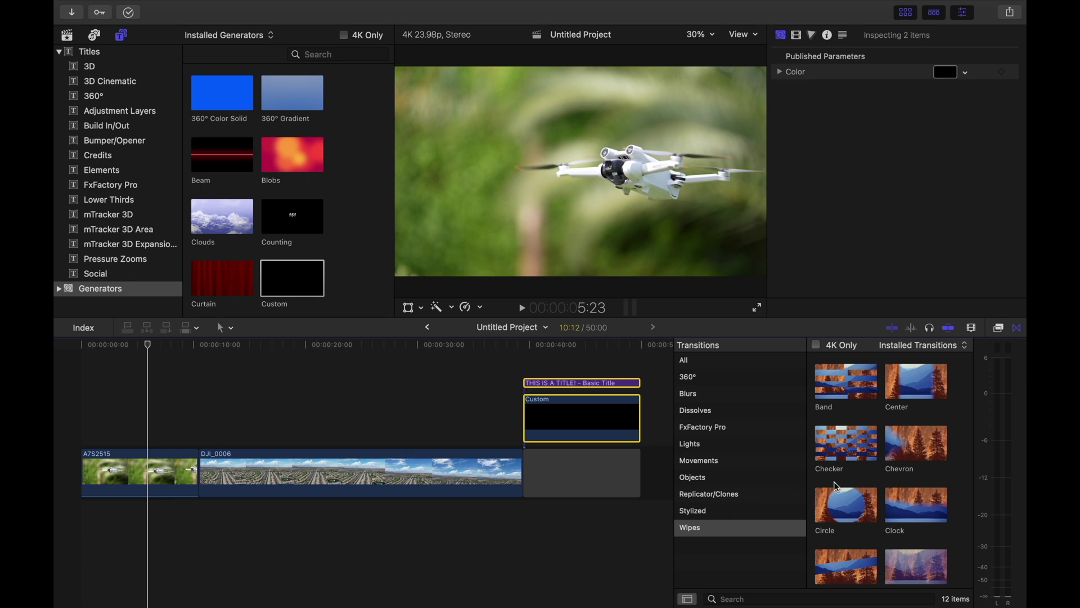
drag(848, 505, 197, 471)
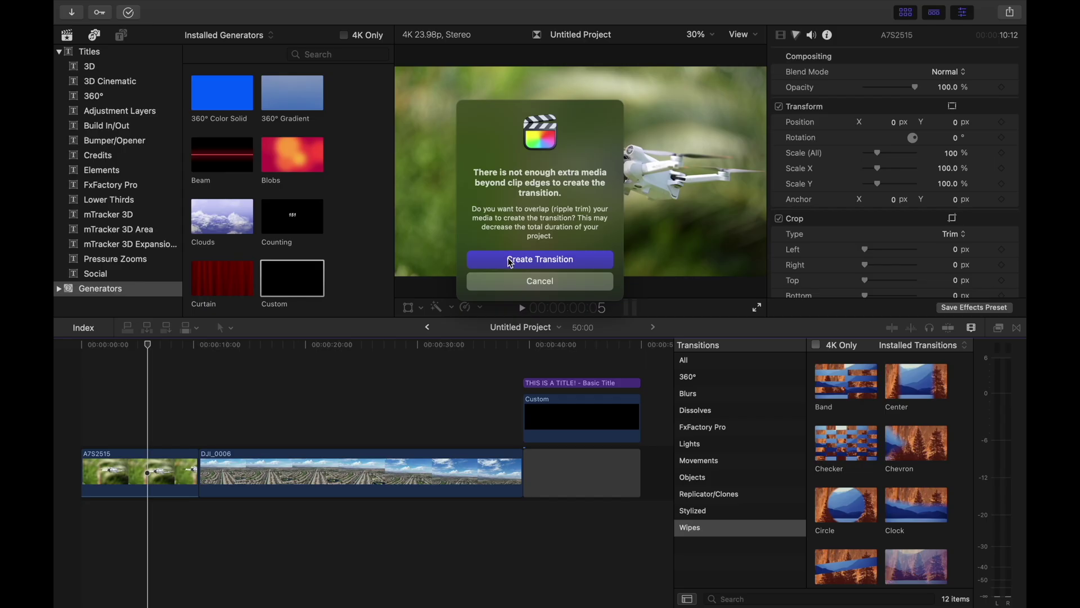
click(511, 260)
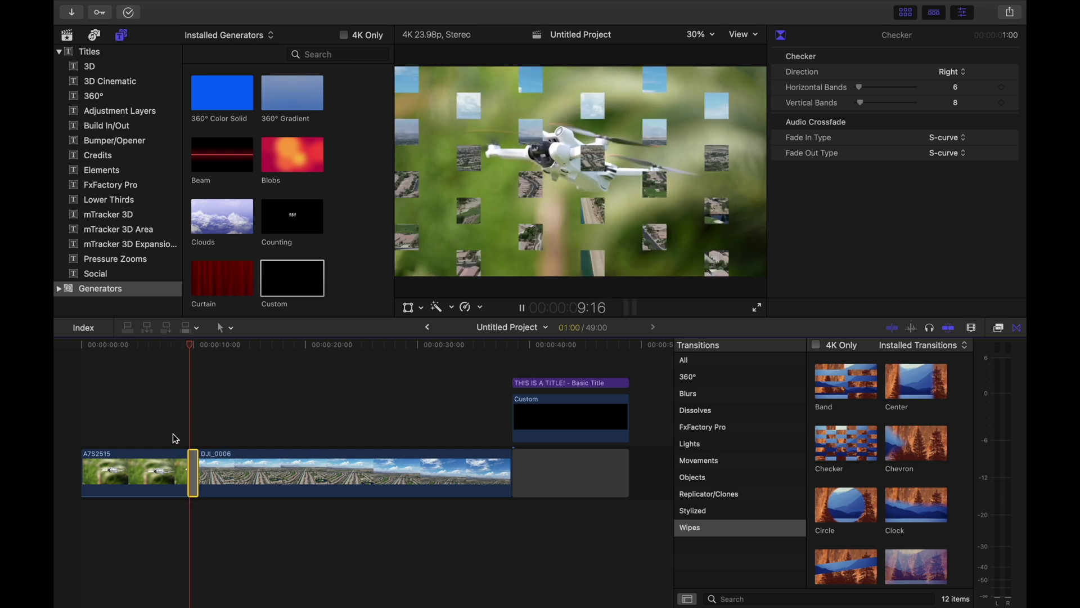
key(space)
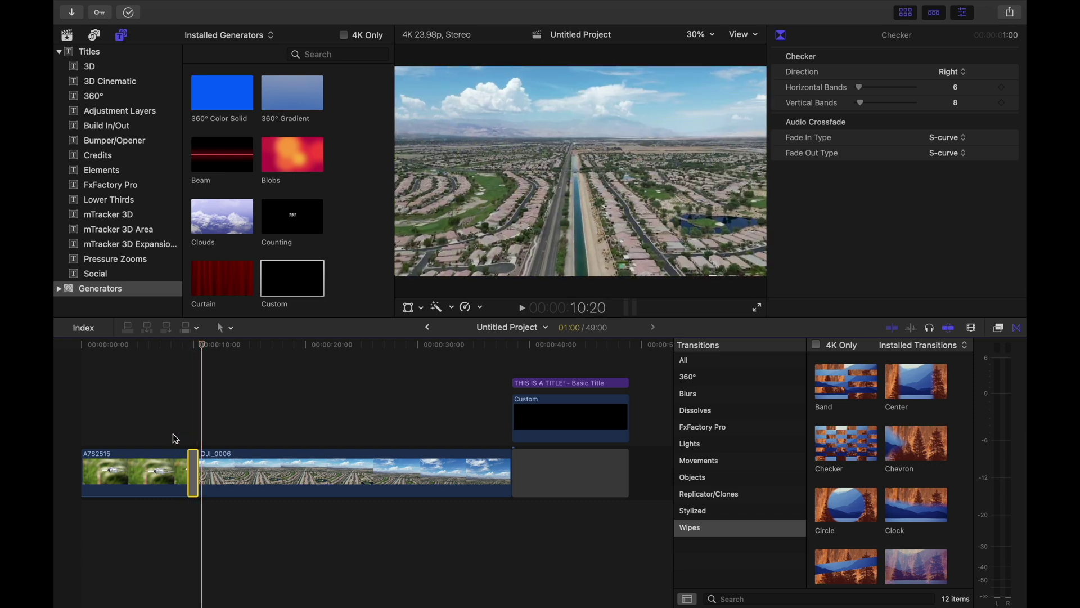
key(super+equal)
key(super+equal)
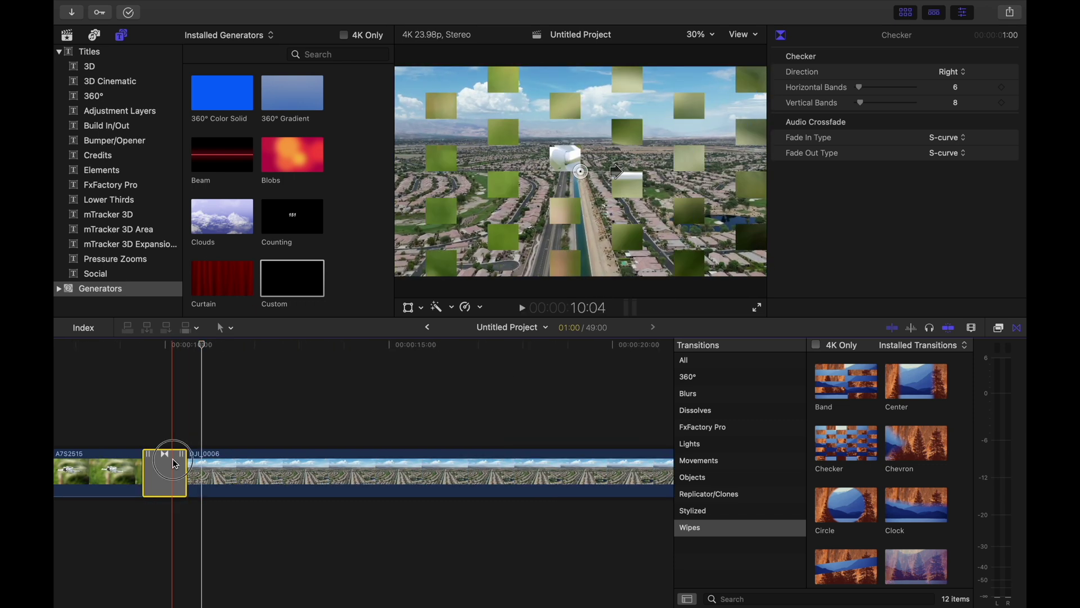
key(Delete)
Play across the plain cut between the two clips and park the playhead on the edit point
scroll(876, 422, down, 1)
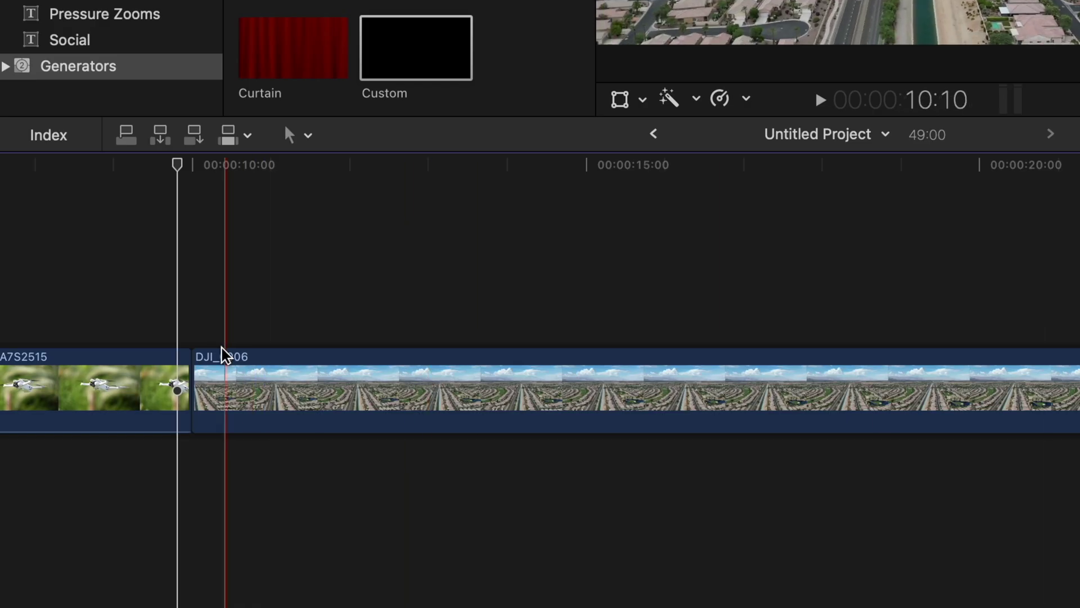
scroll(186, 367, left, 5)
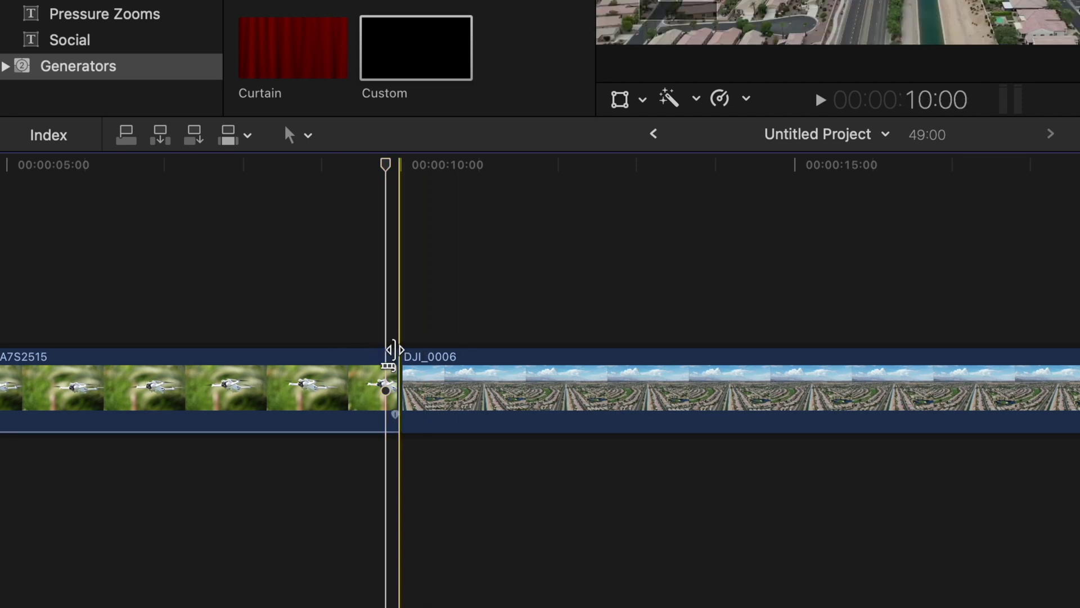
click(338, 322)
key(space)
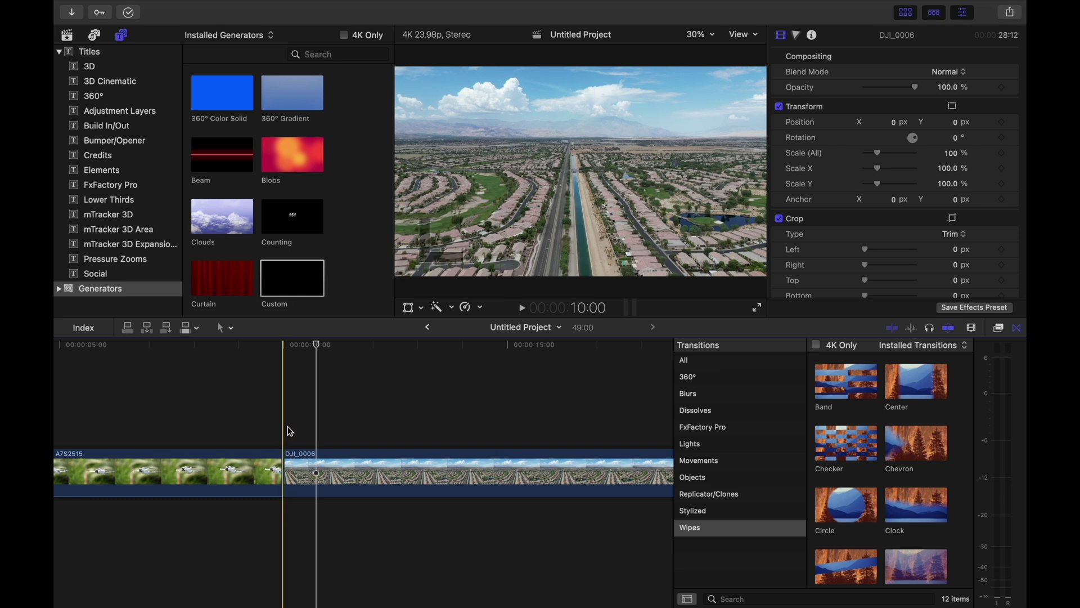
click(284, 432)
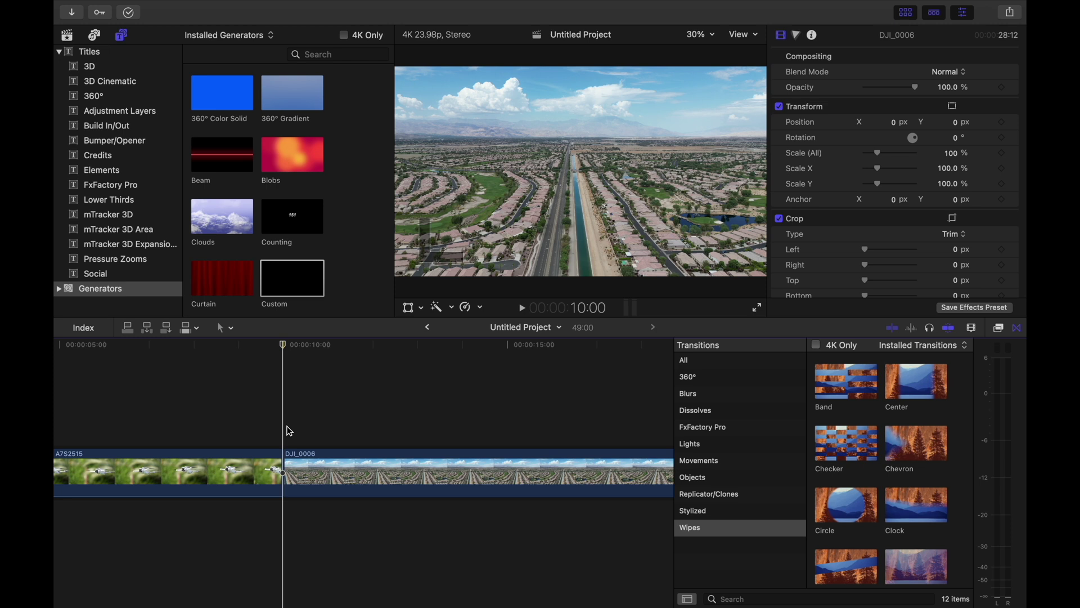
Apply the Cross Dissolve transition at the cut between the two clips and play it back
click(708, 414)
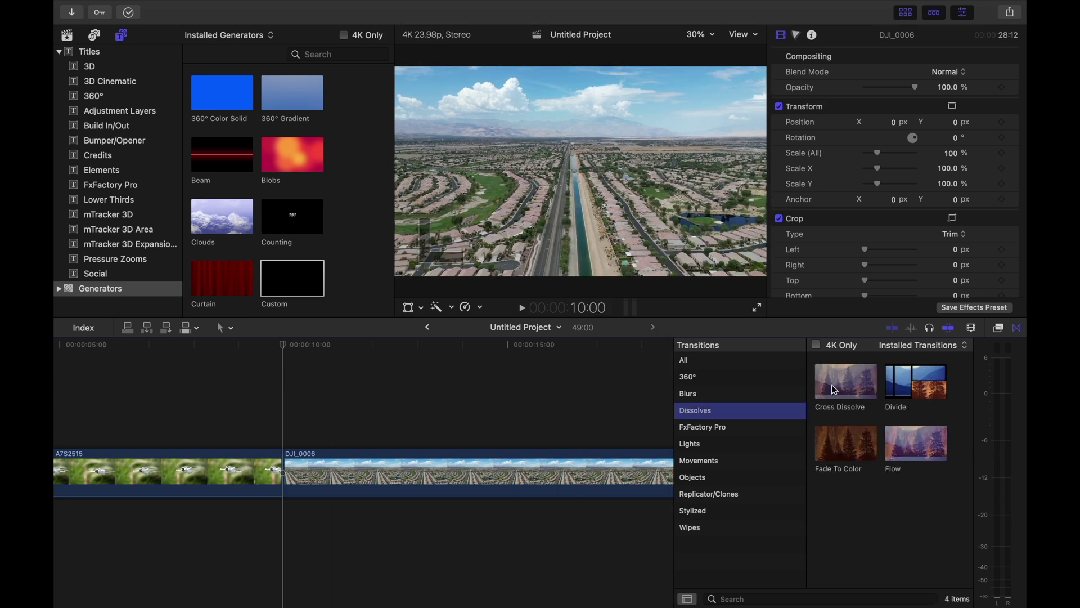
drag(835, 390, 283, 470)
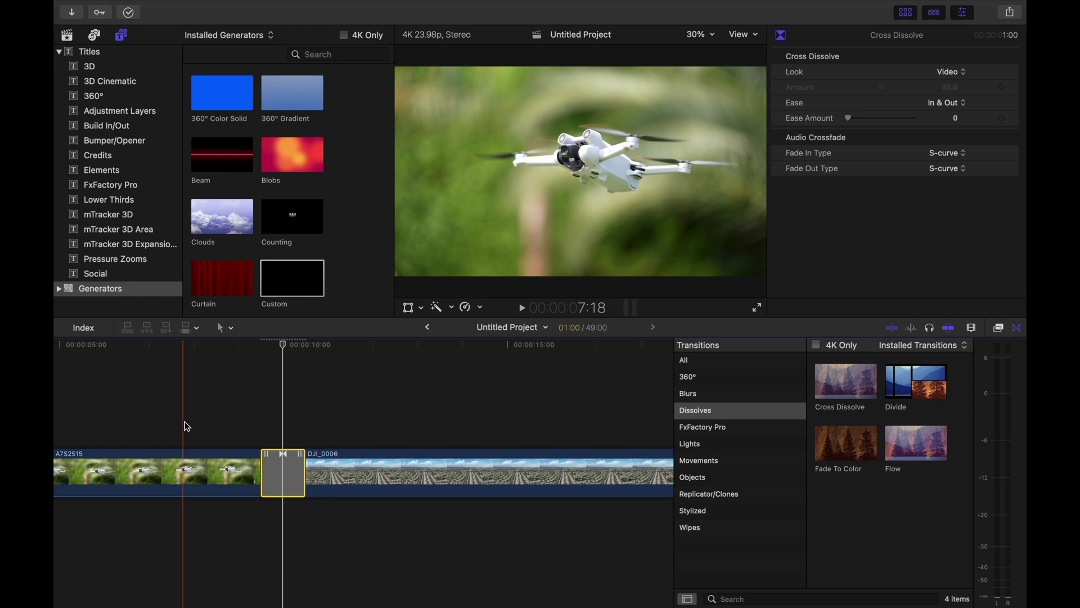
key(space)
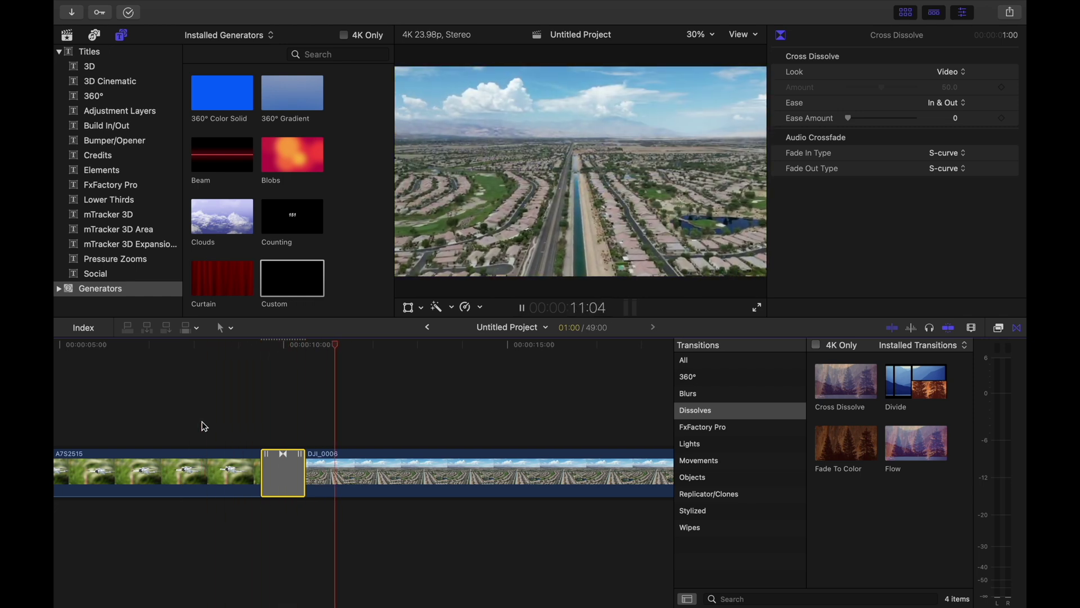
key(space)
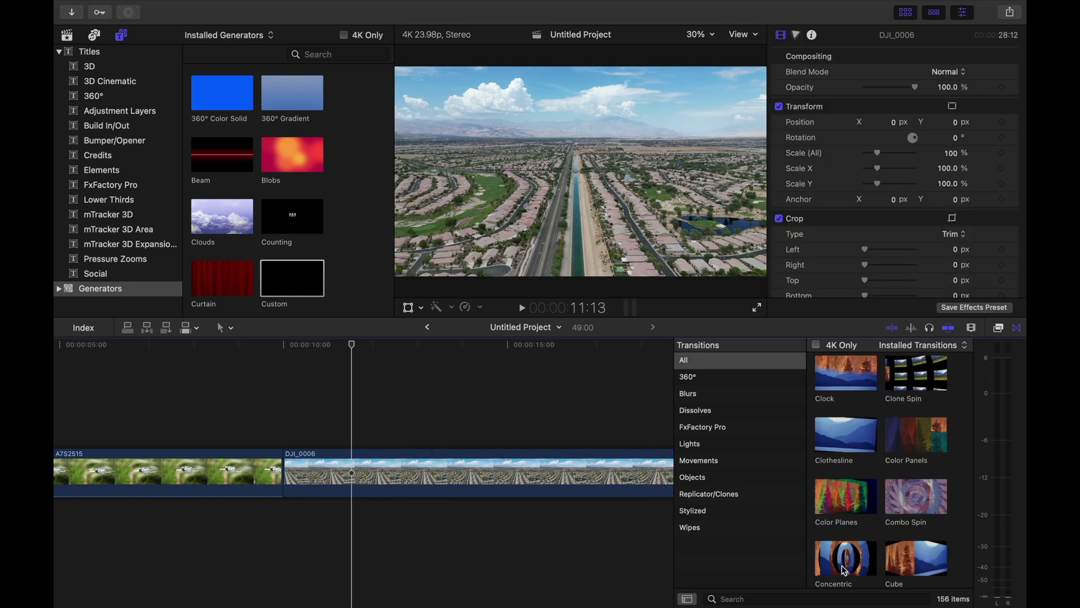
Try the Concentric transition at the cut between the two clips, play it back, and delete it
drag(845, 570, 284, 464)
key(space)
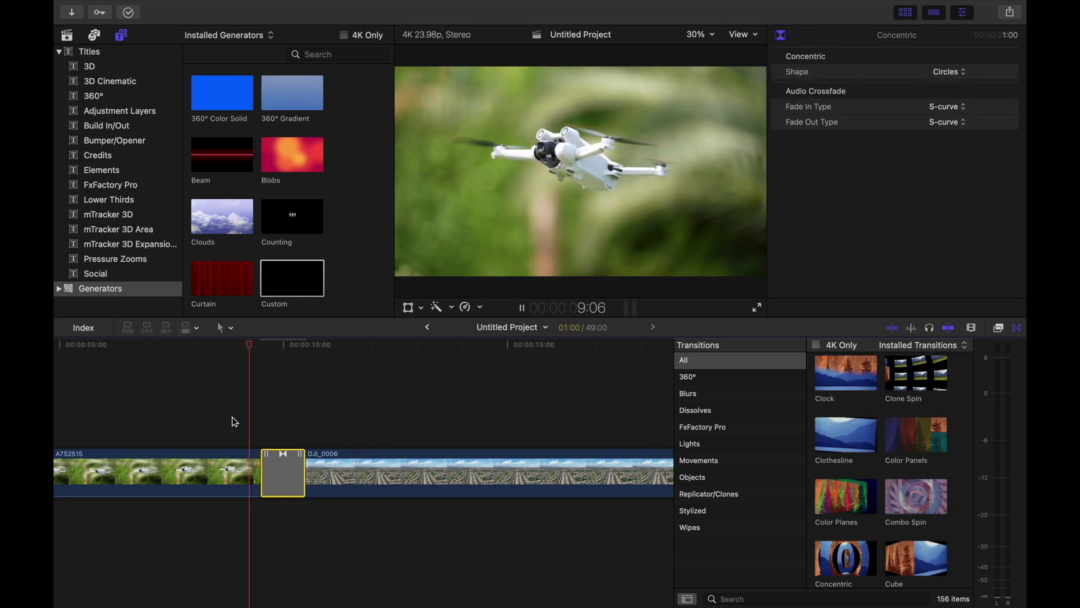
click(283, 472)
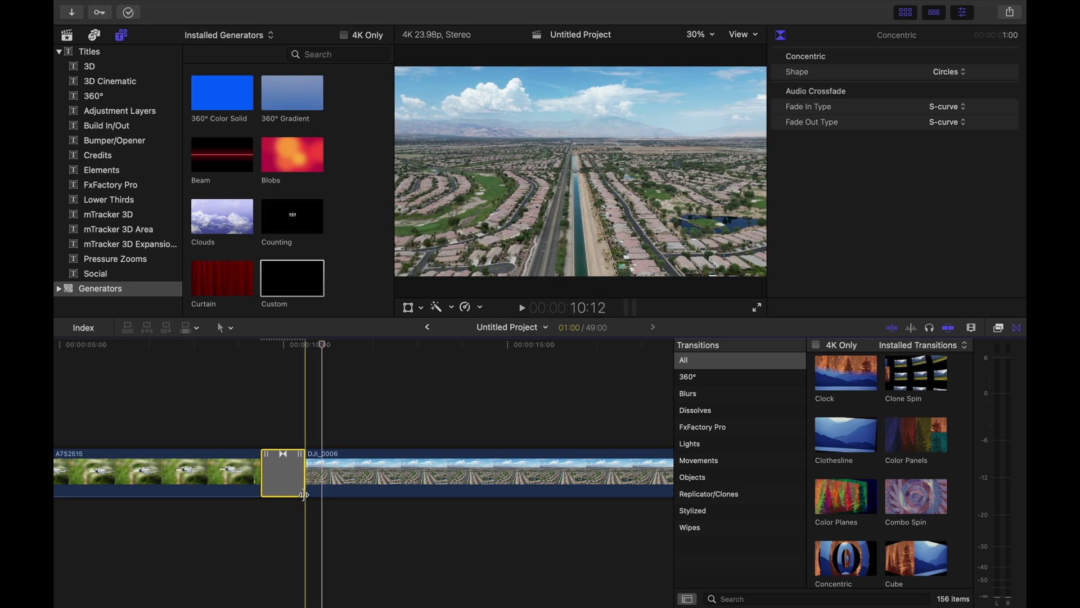
key(Delete)
click(278, 471)
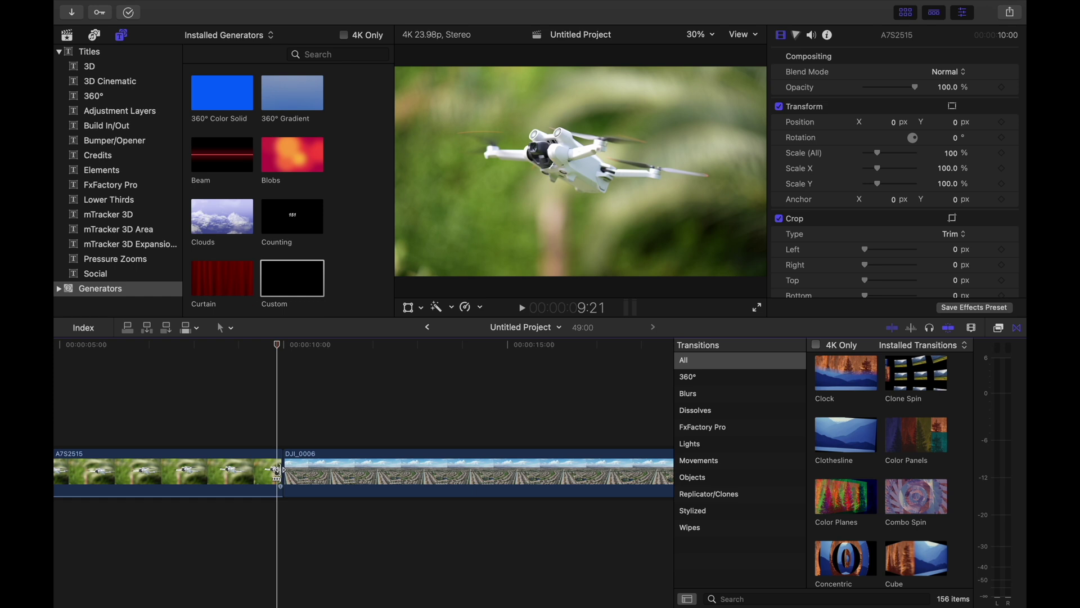
Try the Clothesline transition between the drone clip and the aerial clip, play it, and delete it
double_click(835, 438)
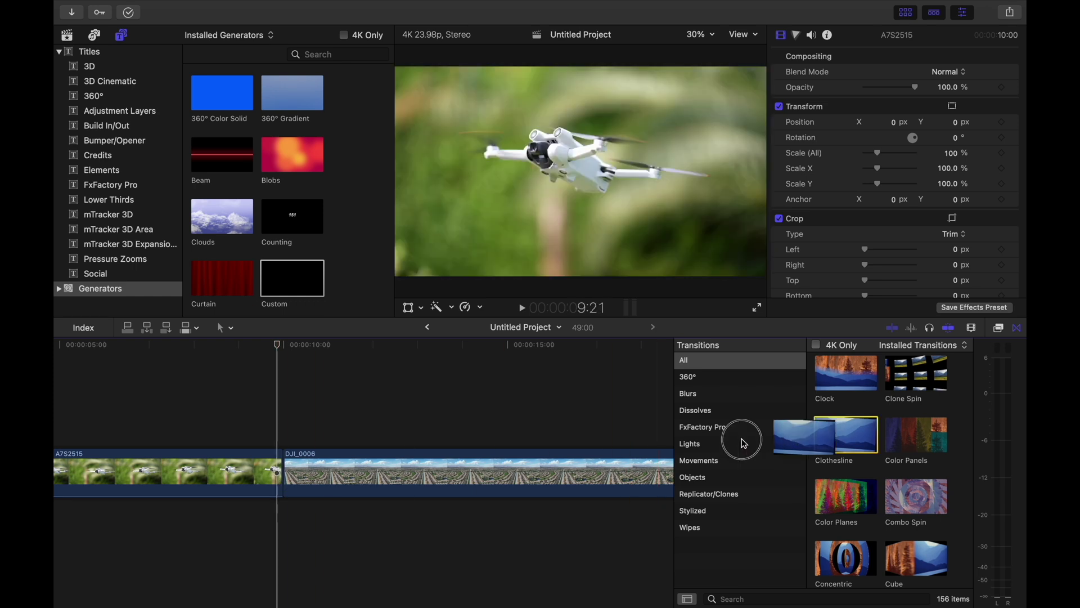
key(space)
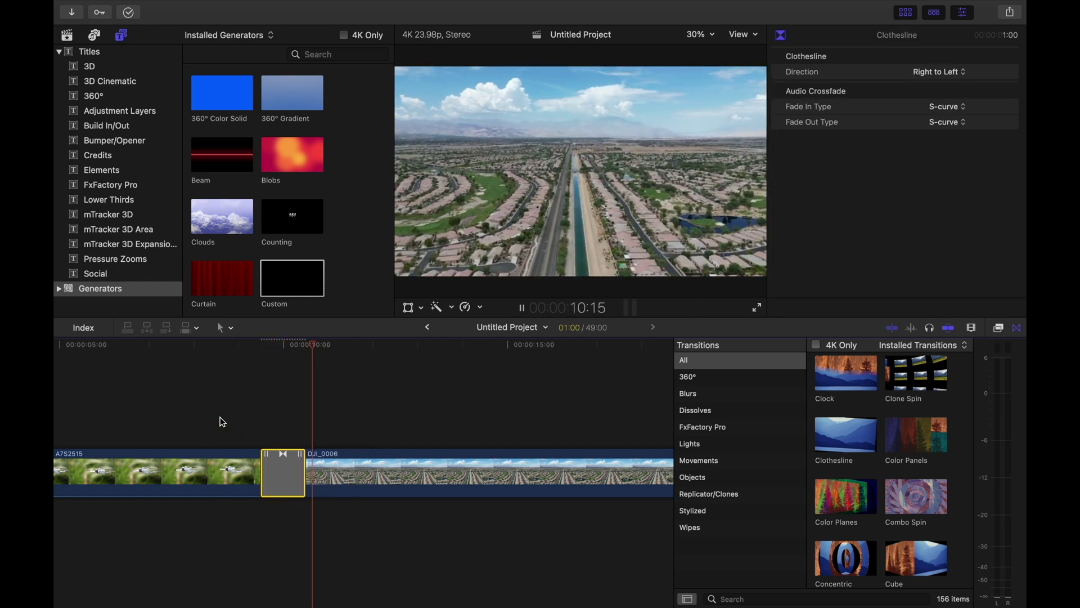
key(space)
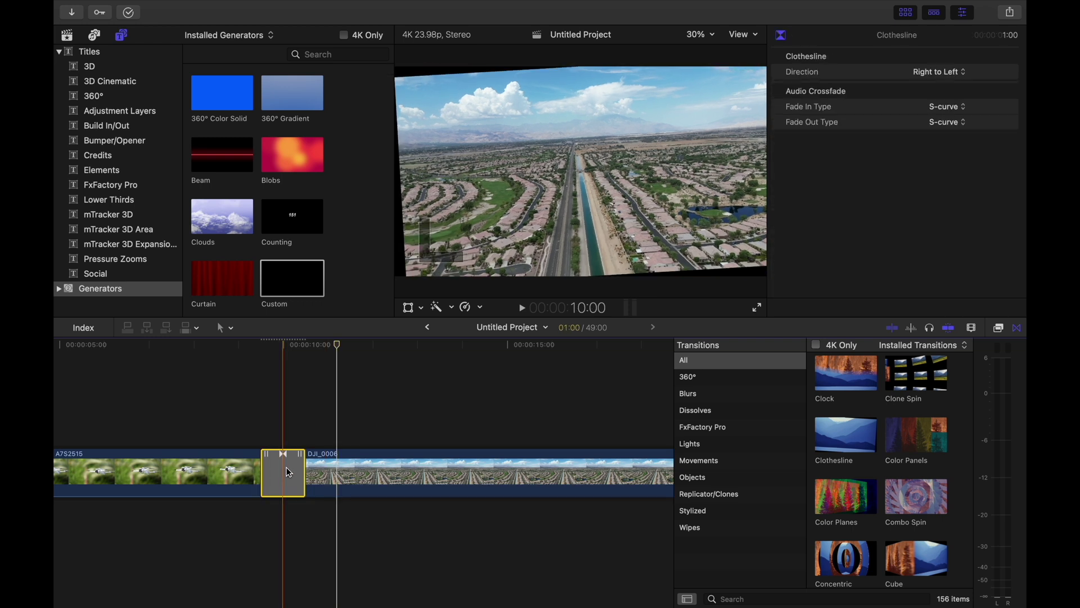
key(Delete)
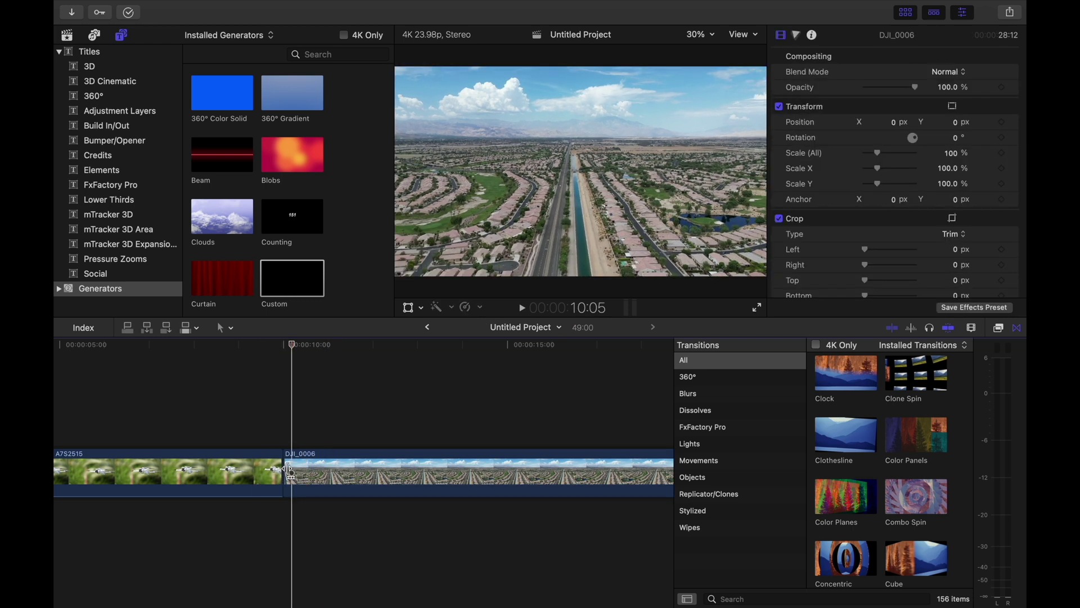
Show the Dissolves transitions and play the straight cut from A7S2515 into DJI_0006 for comparison
click(709, 412)
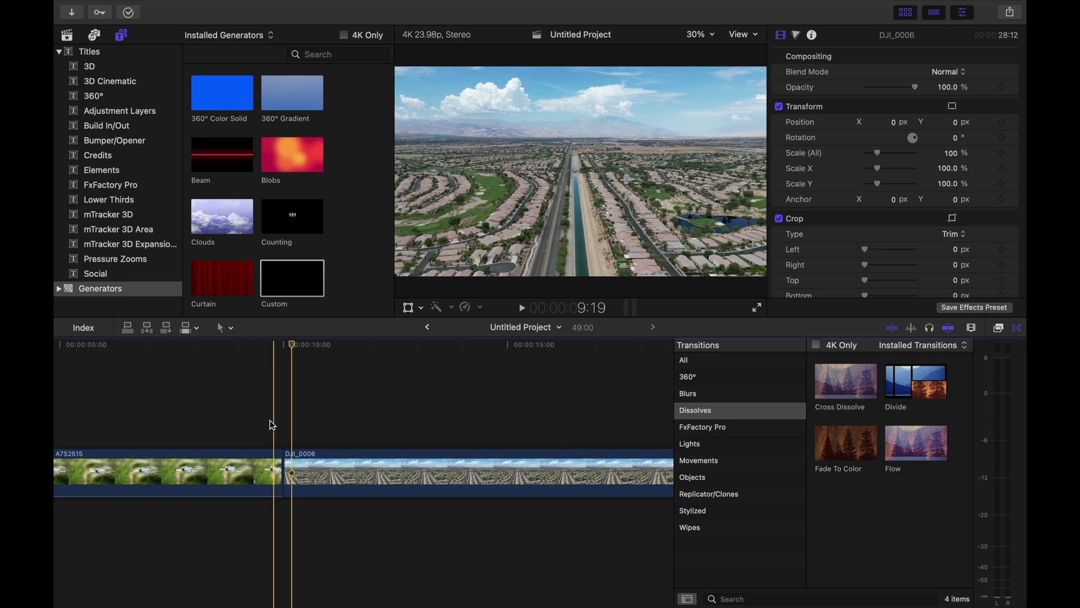
click(233, 401)
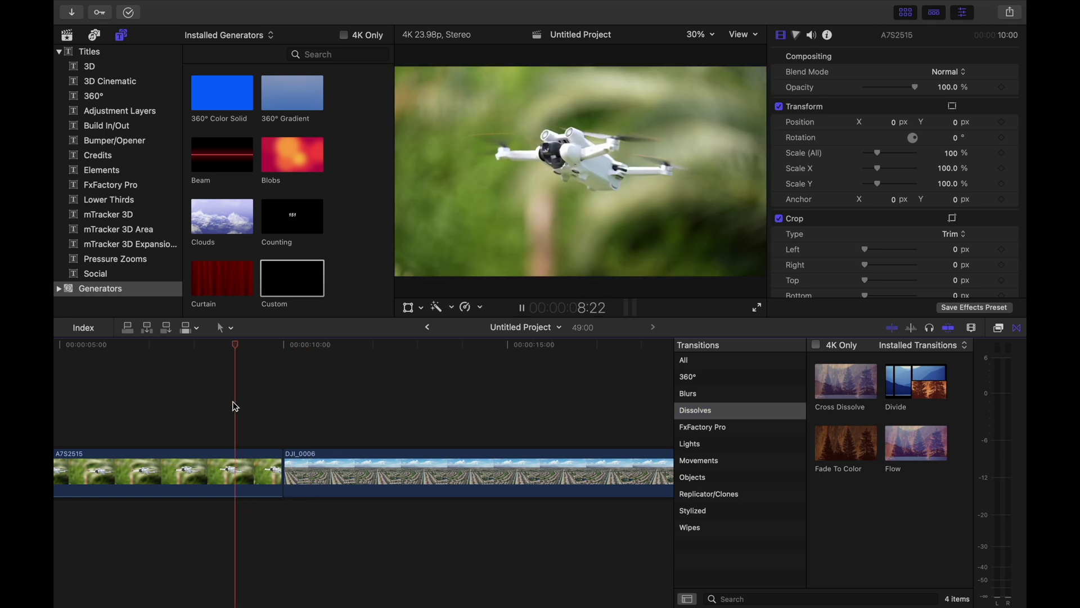
key(space)
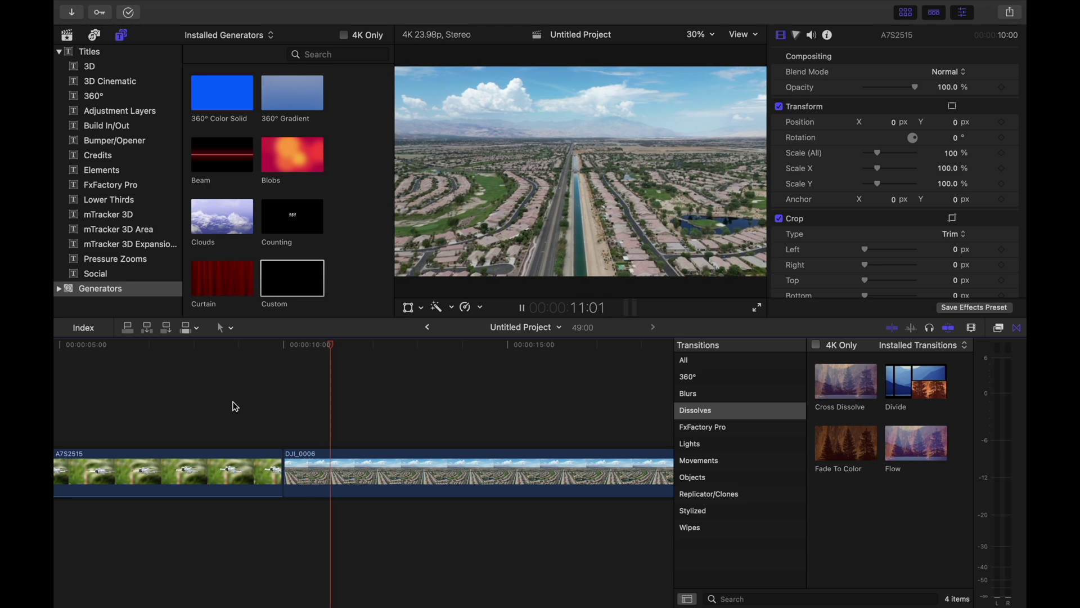
key(space)
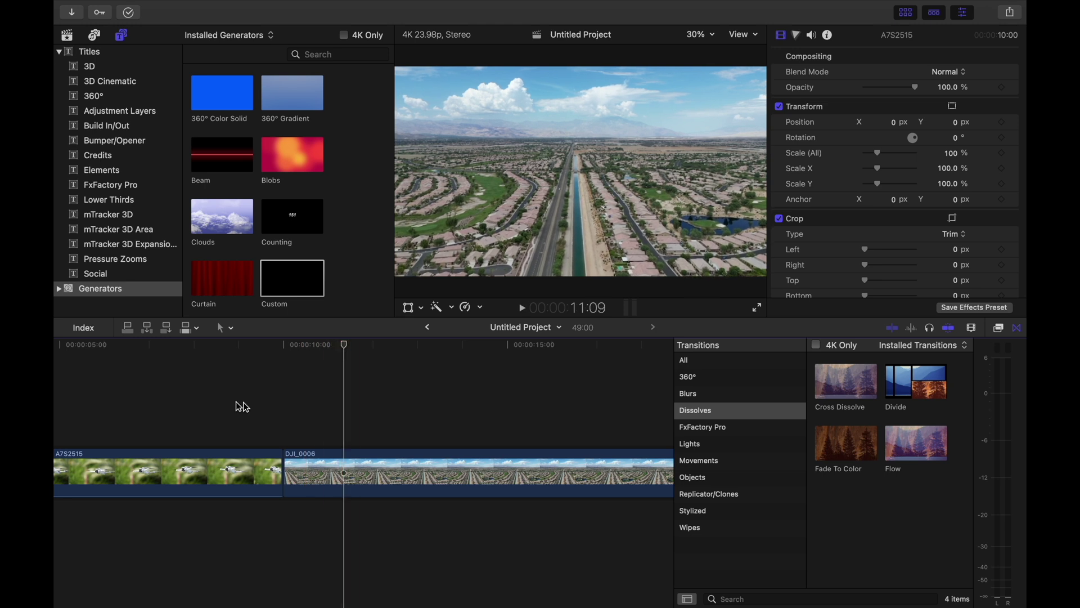
Place a Cross Dissolve between A7S2515 and DJI_0006 and play through the transition
drag(847, 410, 283, 472)
key(space)
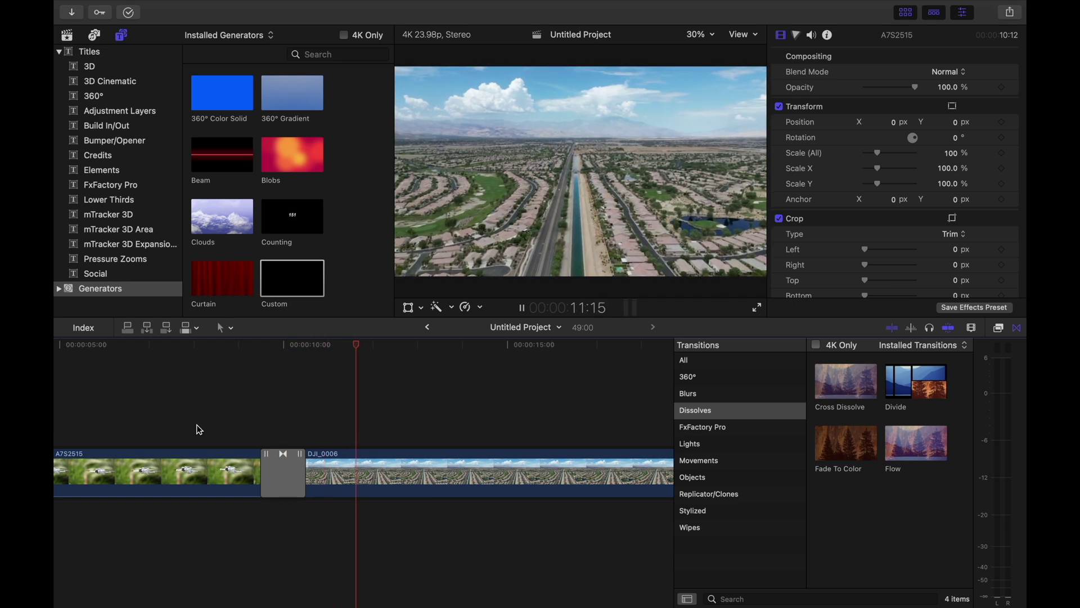
key(space)
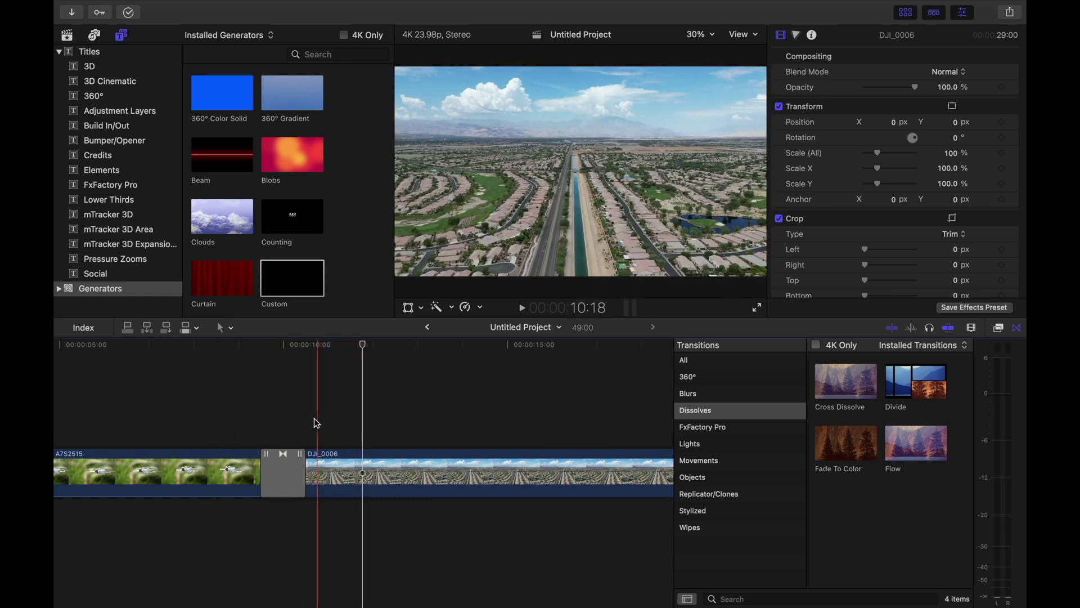
Select the Cross Dissolve in the timeline and adjust its edges to a 00:19 duration
click(288, 458)
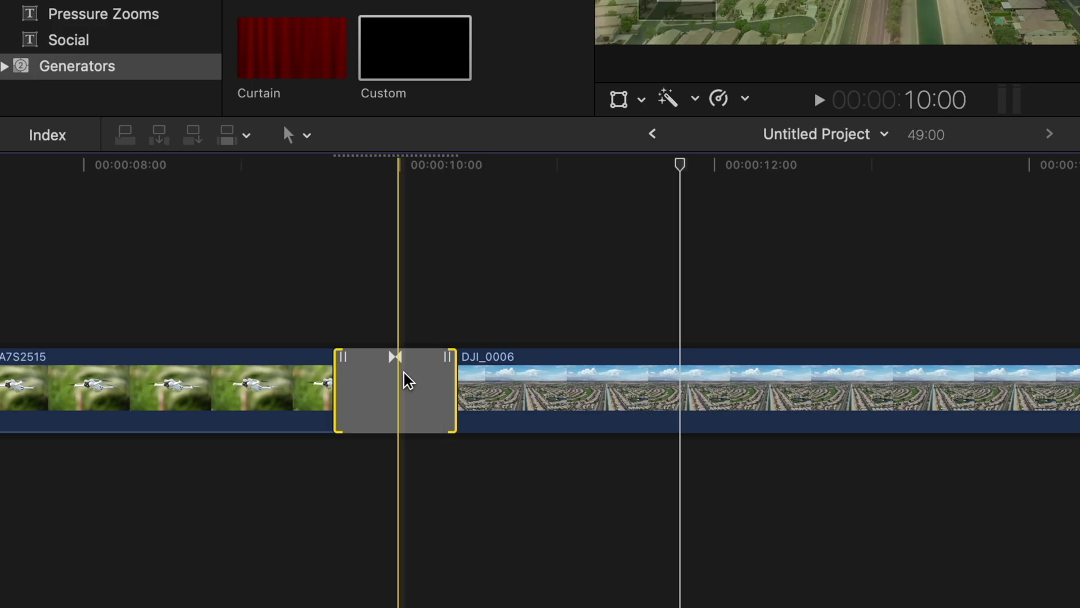
click(287, 463)
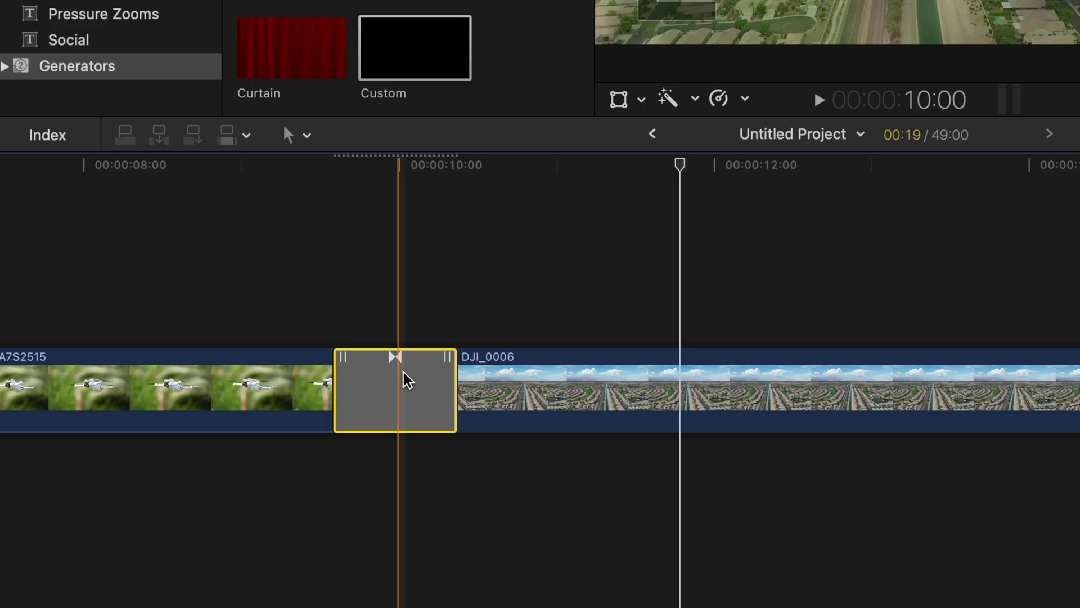
click(430, 335)
click(426, 376)
mouse_move(449, 377)
mouse_down()
mouse_move(429, 377)
mouse_move(446, 377)
mouse_up()
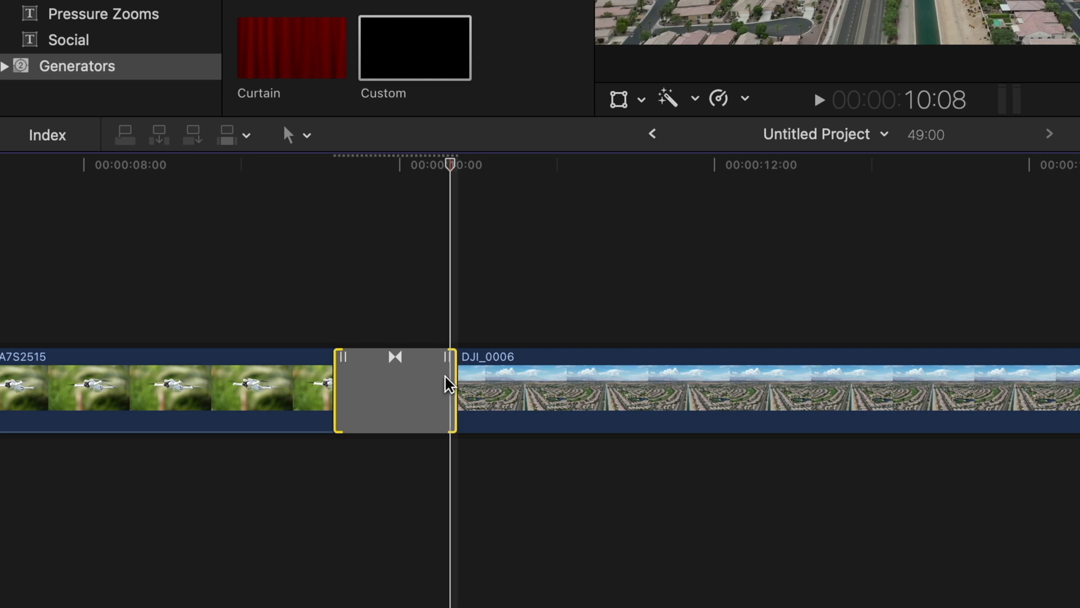
Trim the adjoining clip edges with the transition's side handles, pick its centre roll handle, and reselect the whole transition
click(406, 357)
mouse_move(475, 357)
mouse_down()
mouse_move(452, 358)
mouse_move(494, 359)
mouse_move(363, 379)
mouse_move(465, 371)
mouse_up()
drag(358, 356, 400, 358)
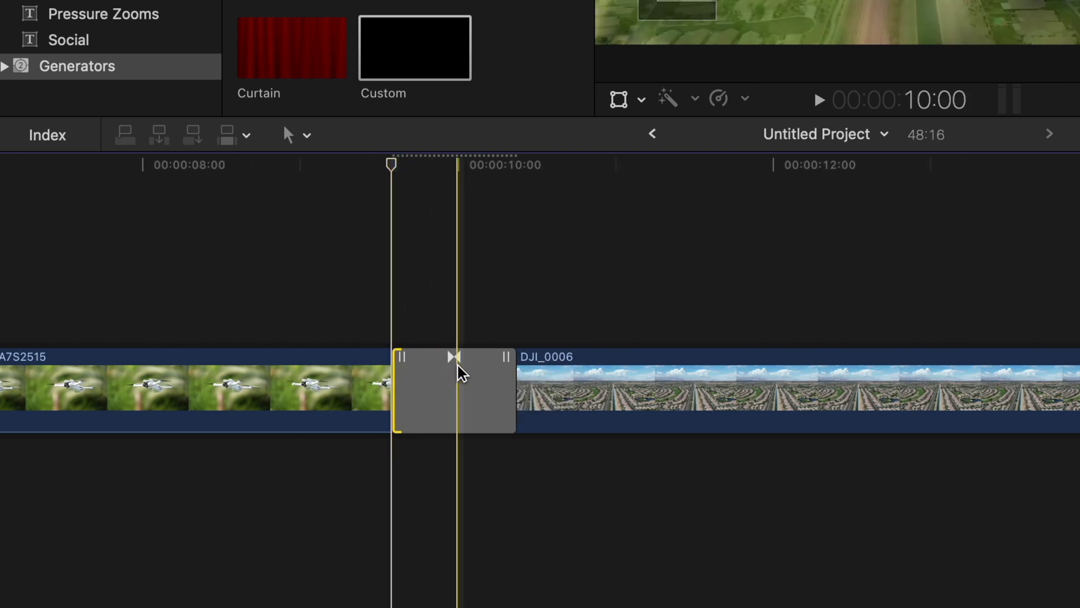
mouse_move(459, 360)
mouse_down()
mouse_move(449, 364)
mouse_move(480, 366)
mouse_move(449, 366)
mouse_move(441, 381)
mouse_move(463, 378)
mouse_up()
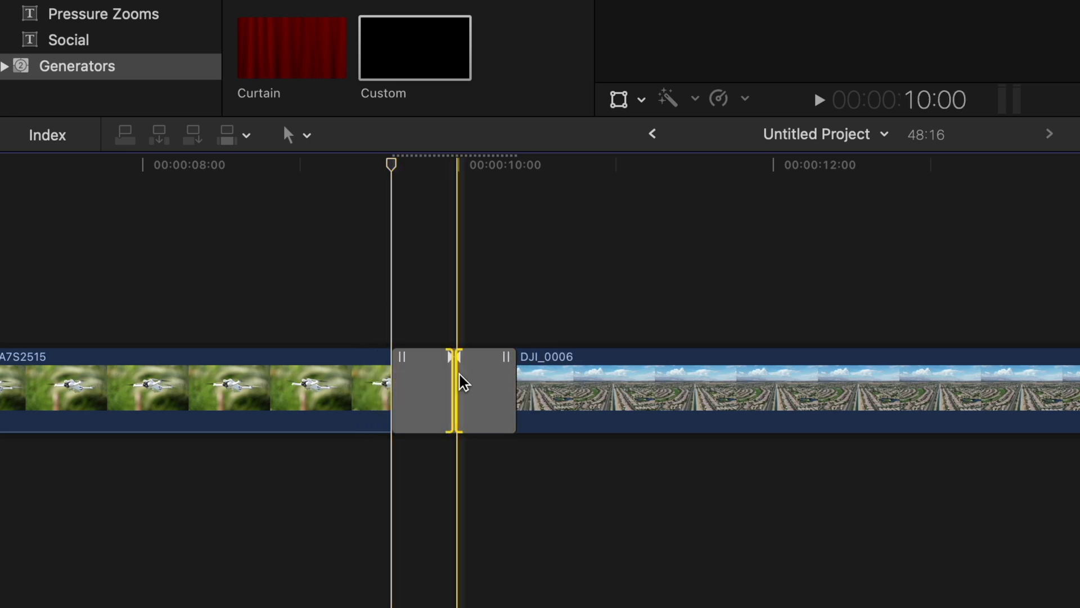
click(483, 397)
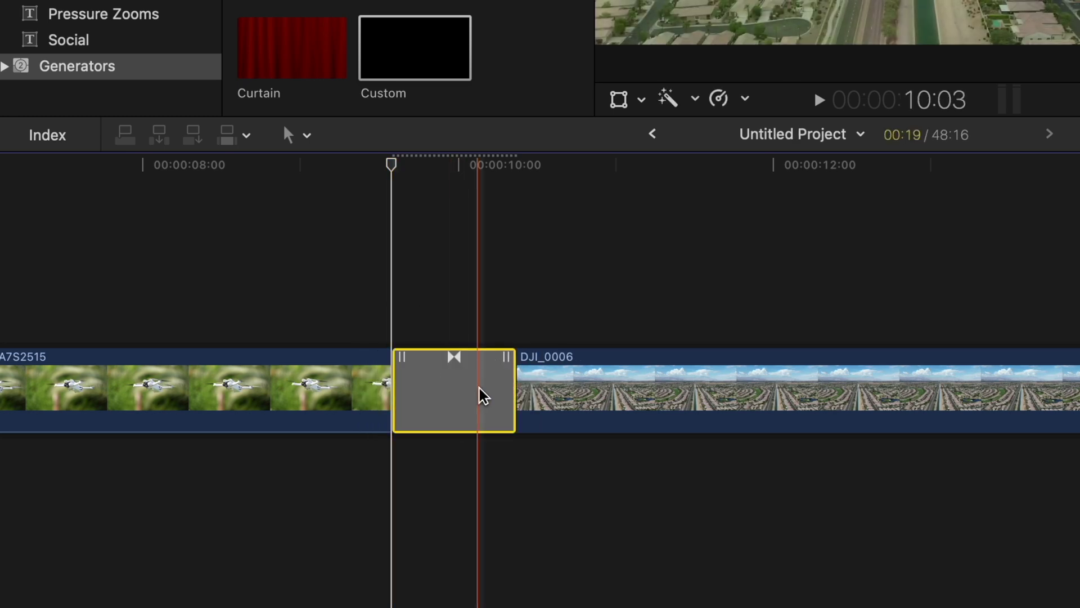
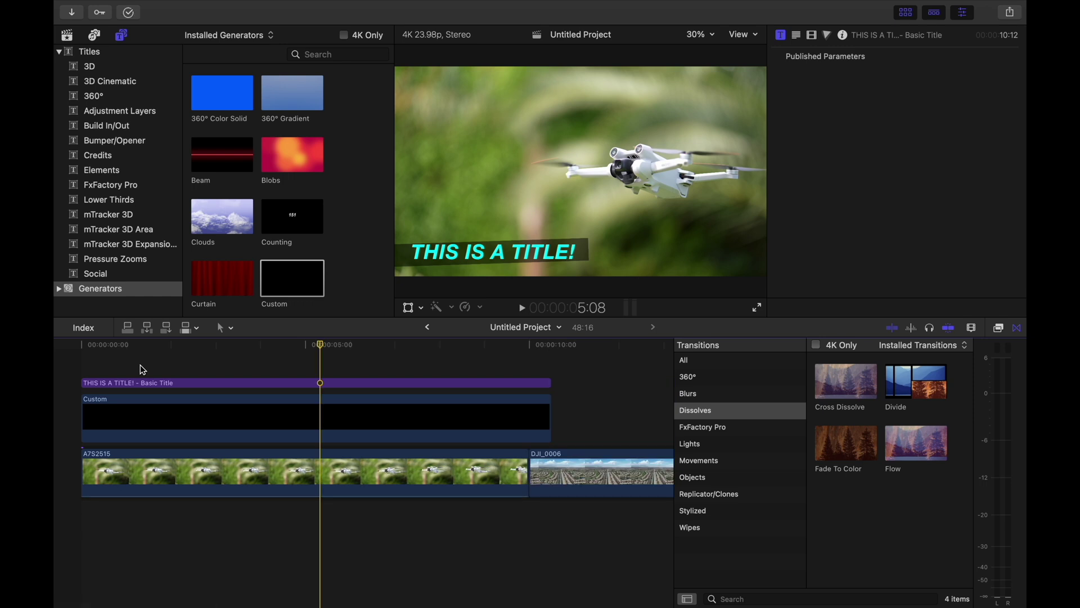
Disable the title clip above the Custom generator so only the bar shows over the footage
click(169, 382)
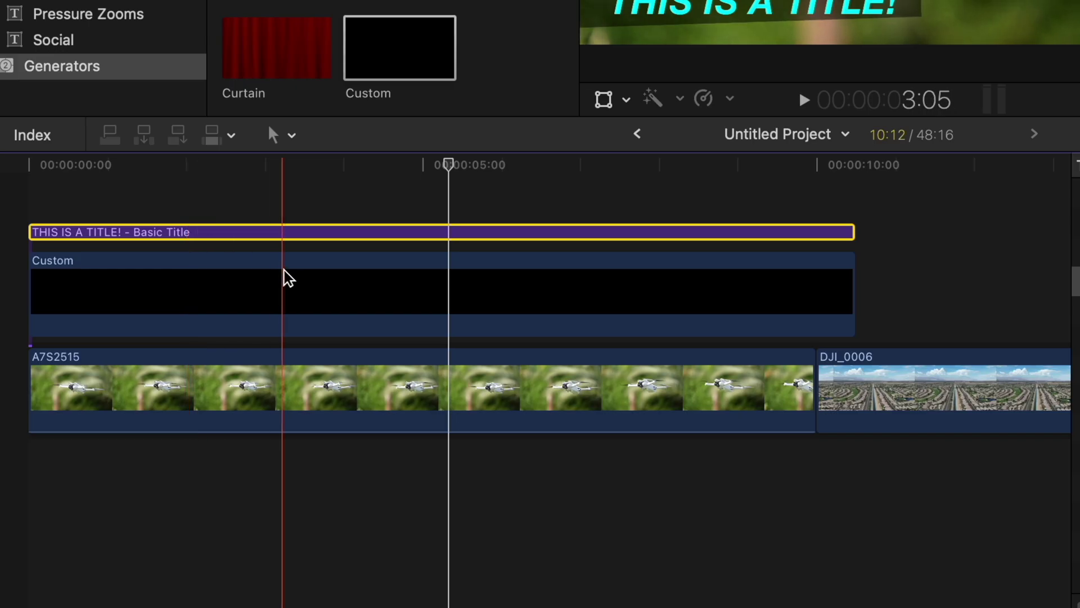
click(228, 289)
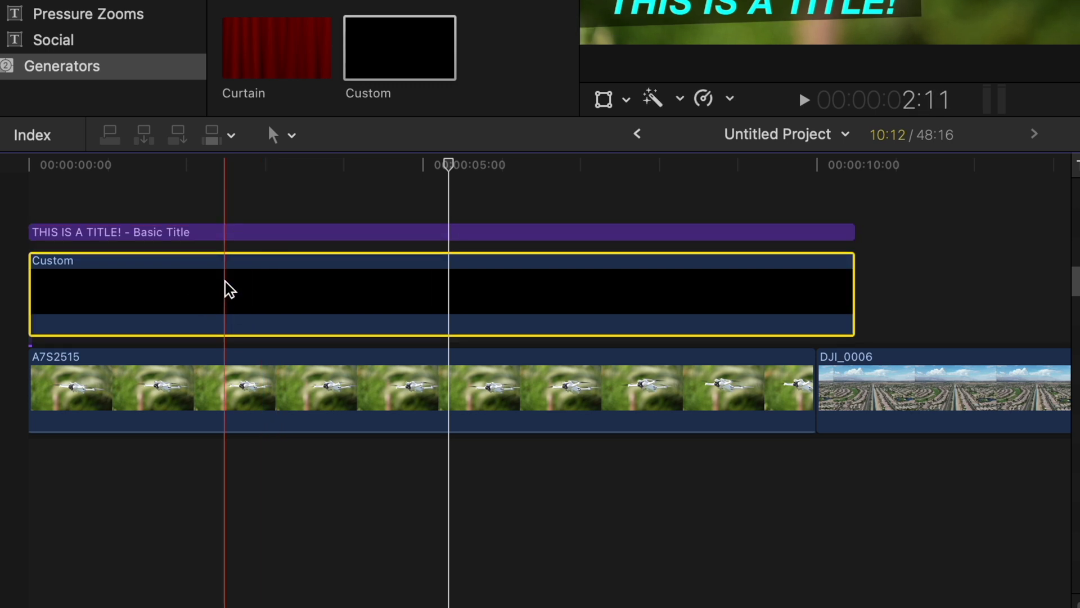
click(515, 232)
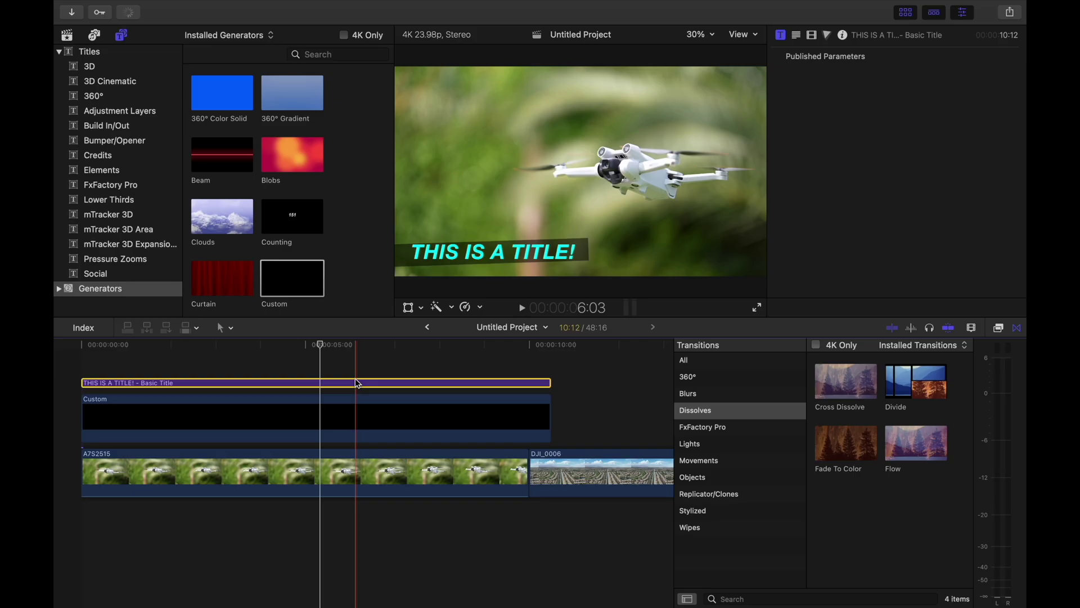
key(v)
Apply a Wipe transition to the Custom generator clip in the timeline
click(344, 413)
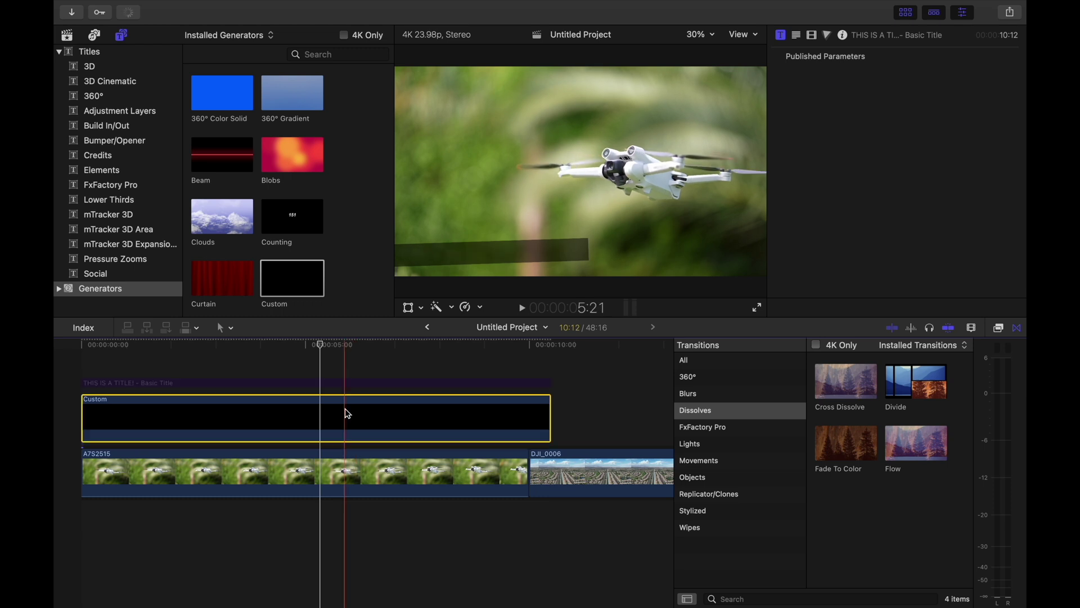
click(691, 528)
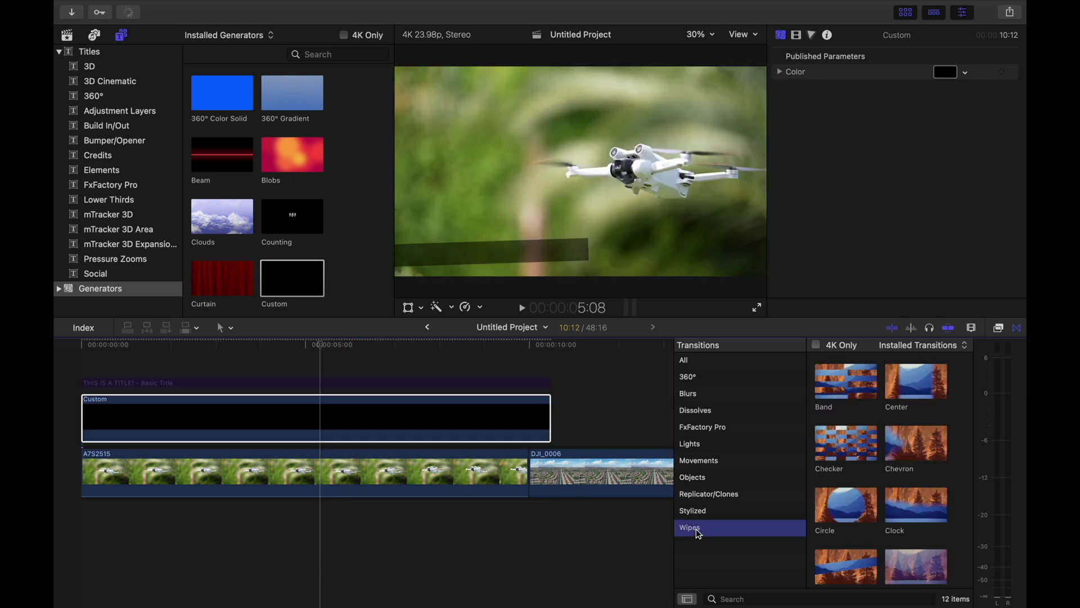
scroll(872, 513, down, 3)
drag(871, 511, 484, 417)
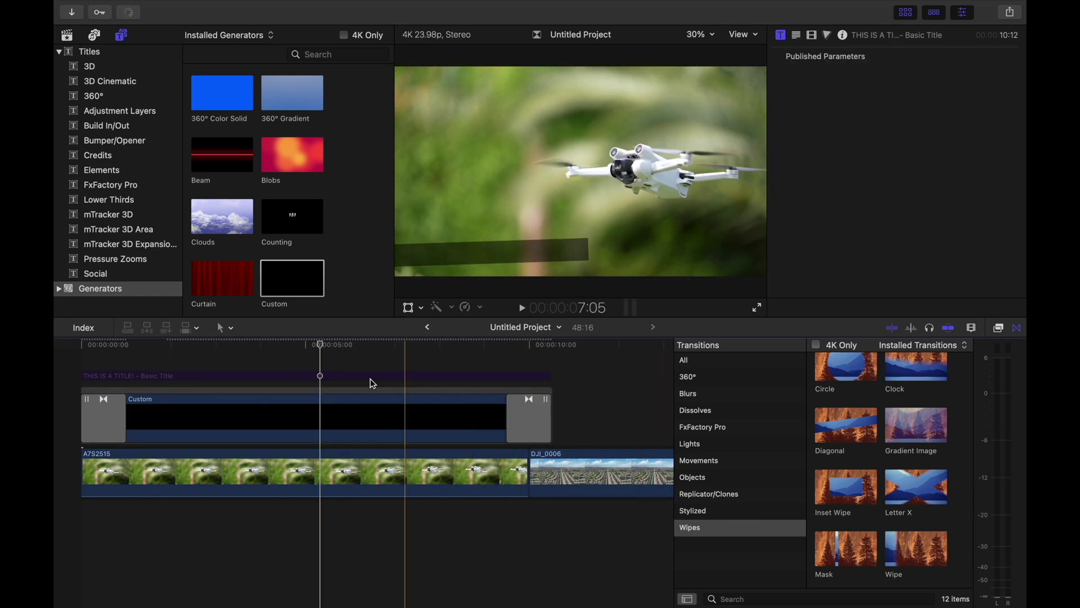
Delete the Wipe at the end of the Custom clip and trim that end to the cut between A7S2515 and DJI_0006
click(538, 415)
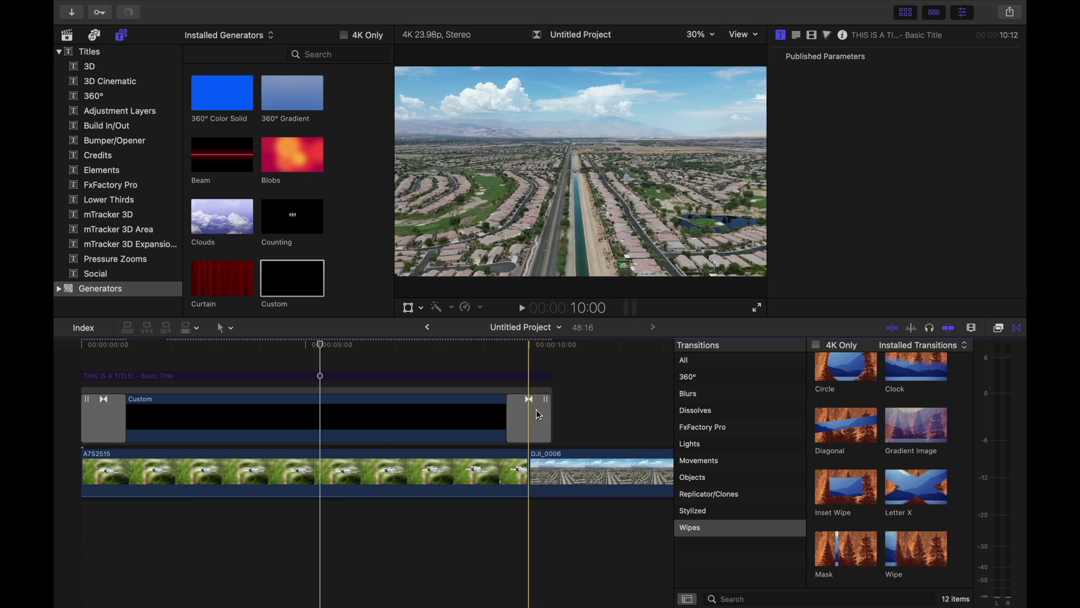
click(549, 415)
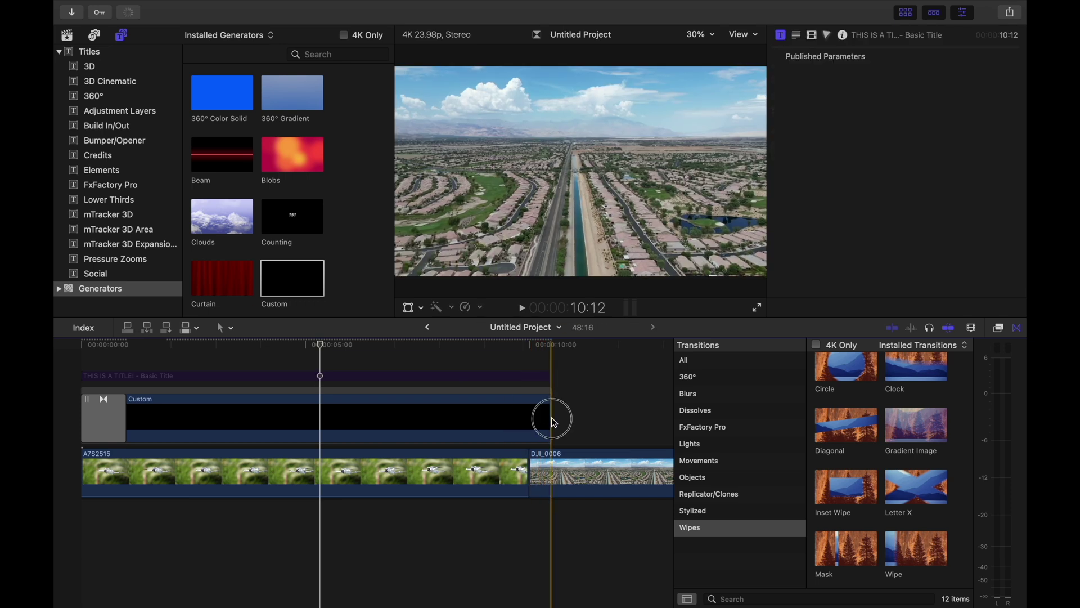
key(Delete)
Select the Wipe at the start of the Custom clip and play the bar's entrance
click(107, 407)
key(space)
key(space)
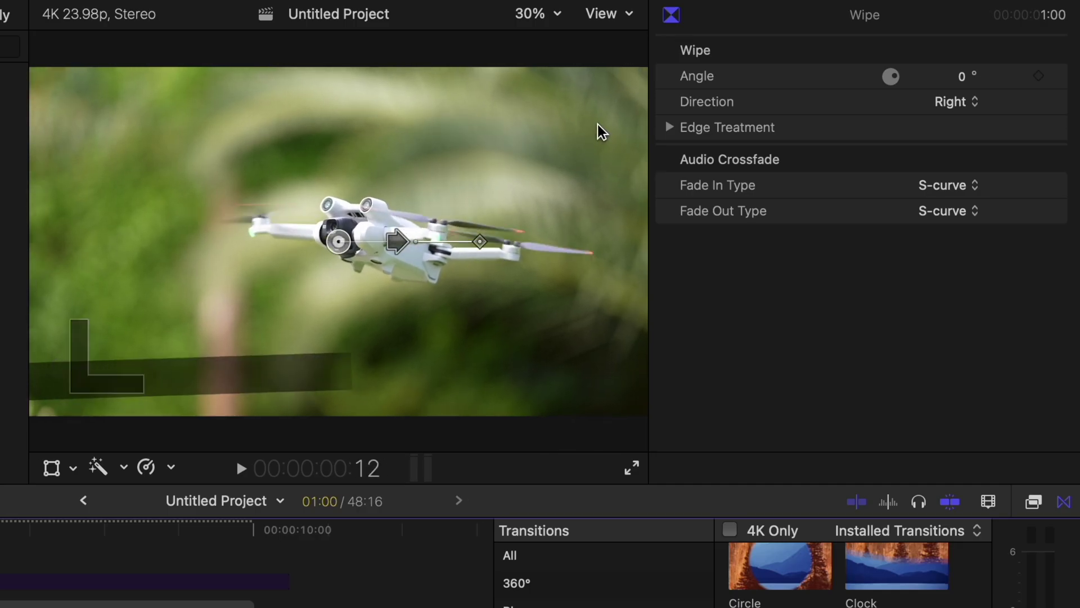
Expand the Wipe's edge treatment settings, then lengthen the transition to 01:04 and play it
click(950, 103)
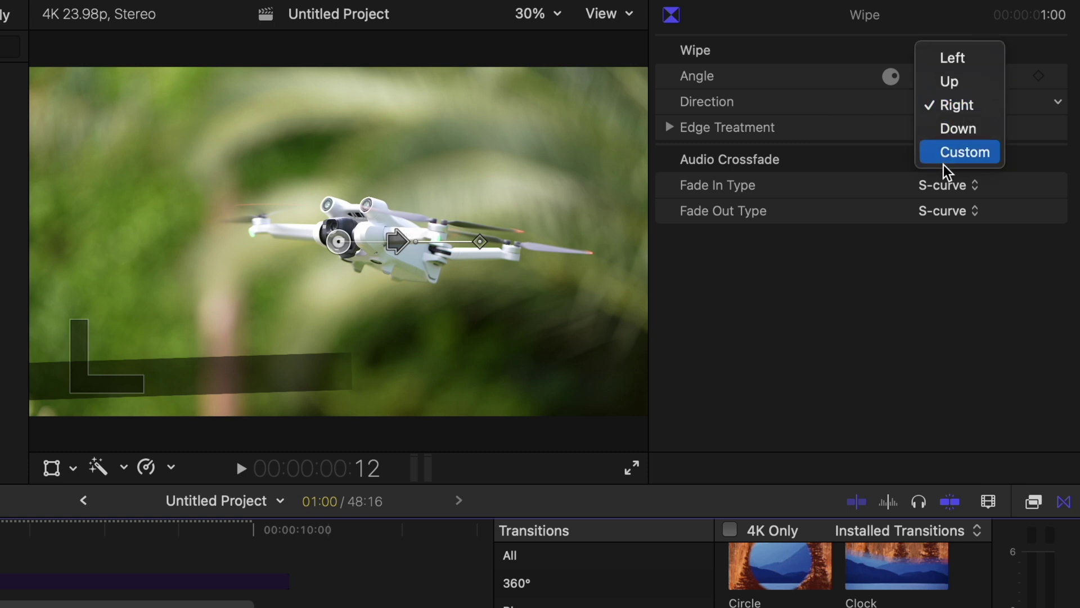
click(820, 108)
click(670, 127)
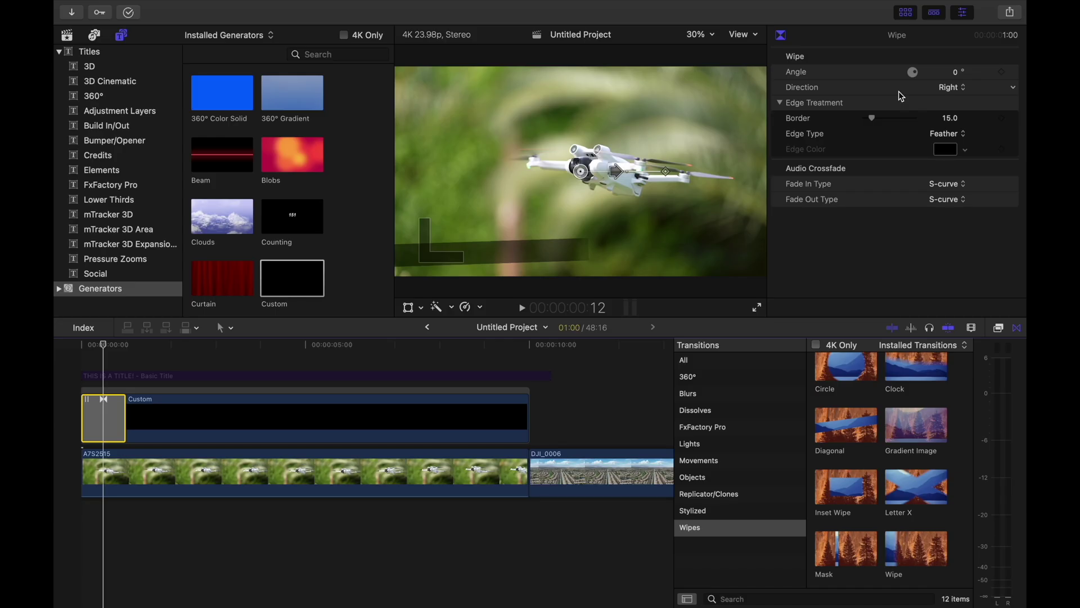
drag(125, 408, 133, 408)
key(space)
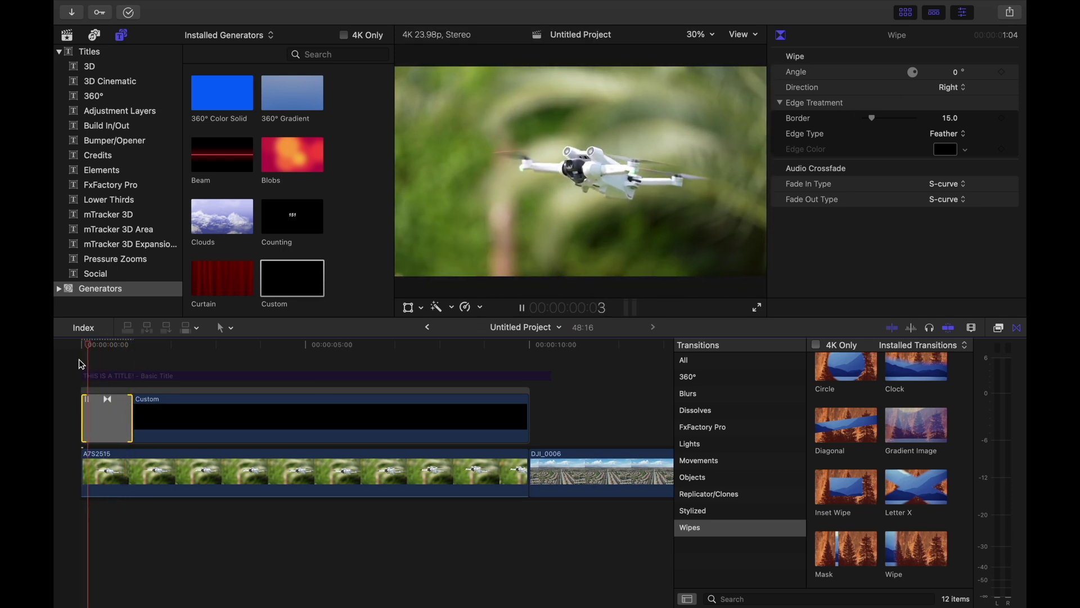
Re-enable the title and apply a Cross Dissolve to it, keeping only the one at its start
click(111, 376)
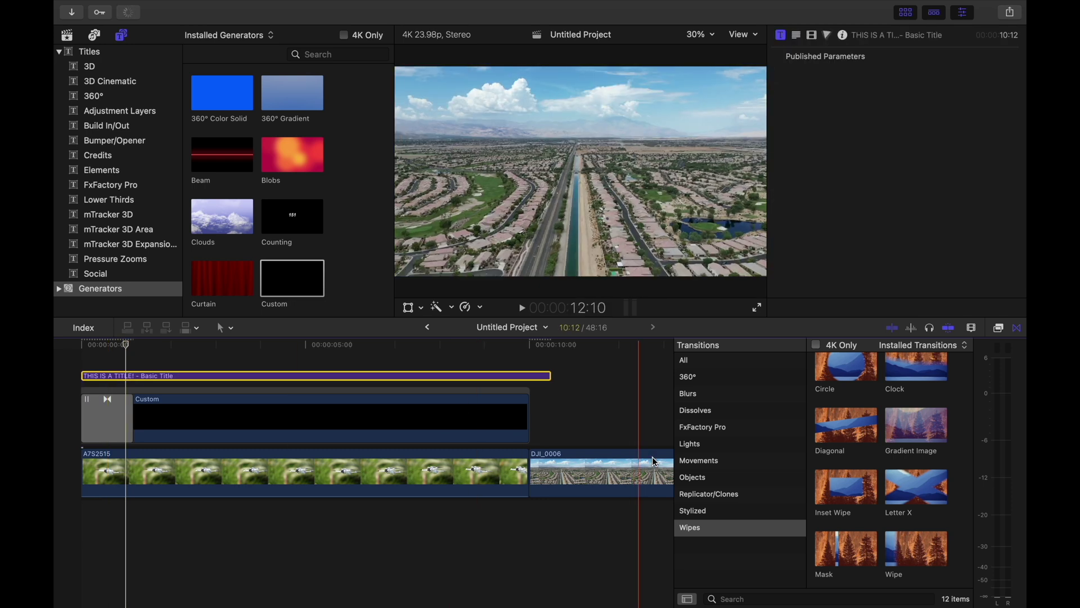
click(721, 415)
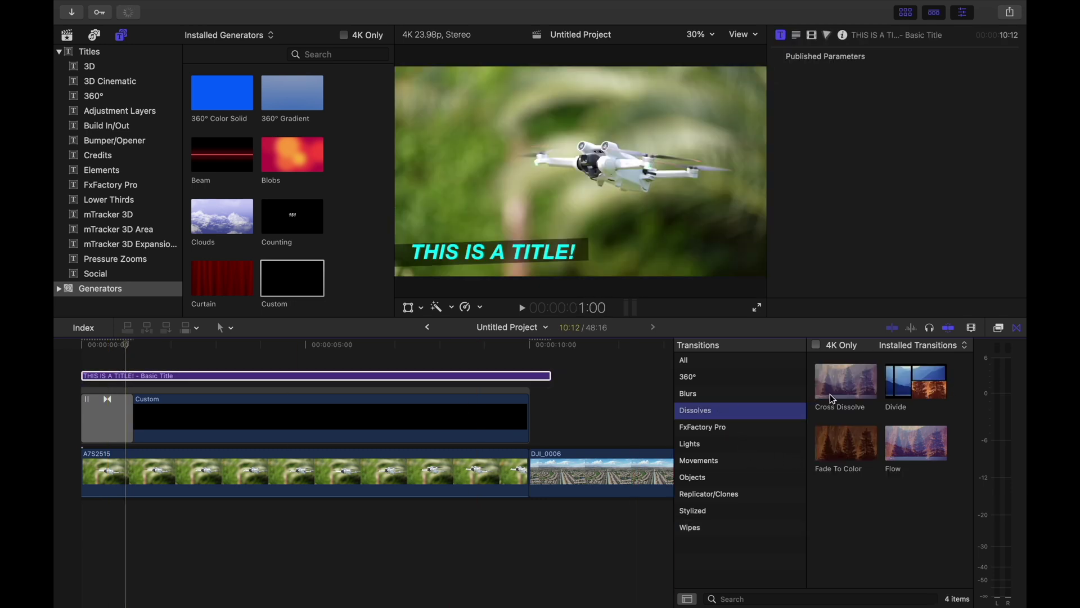
drag(833, 399, 541, 376)
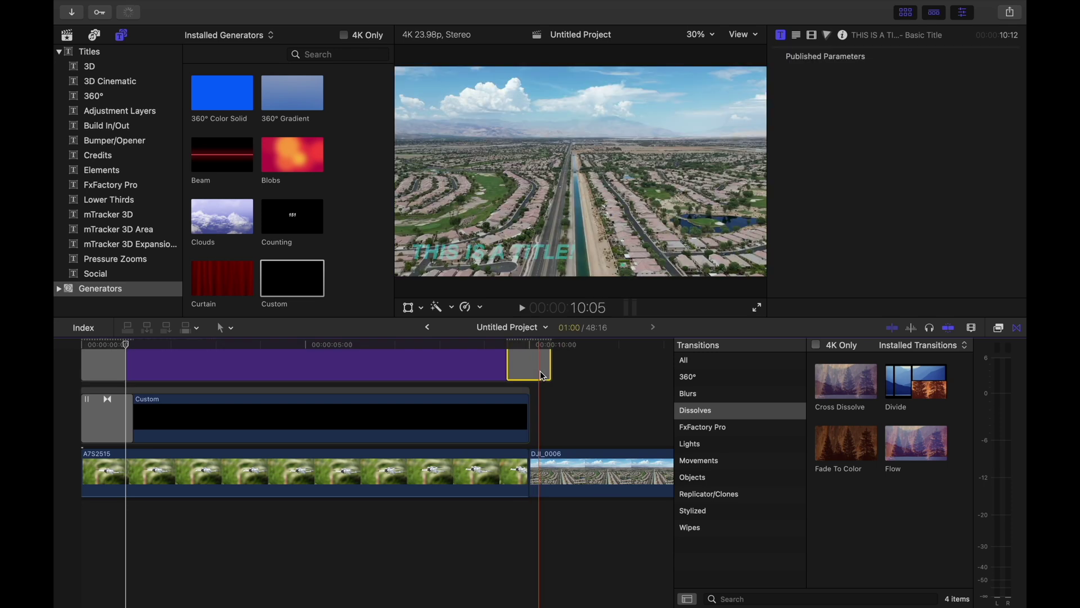
click(85, 394)
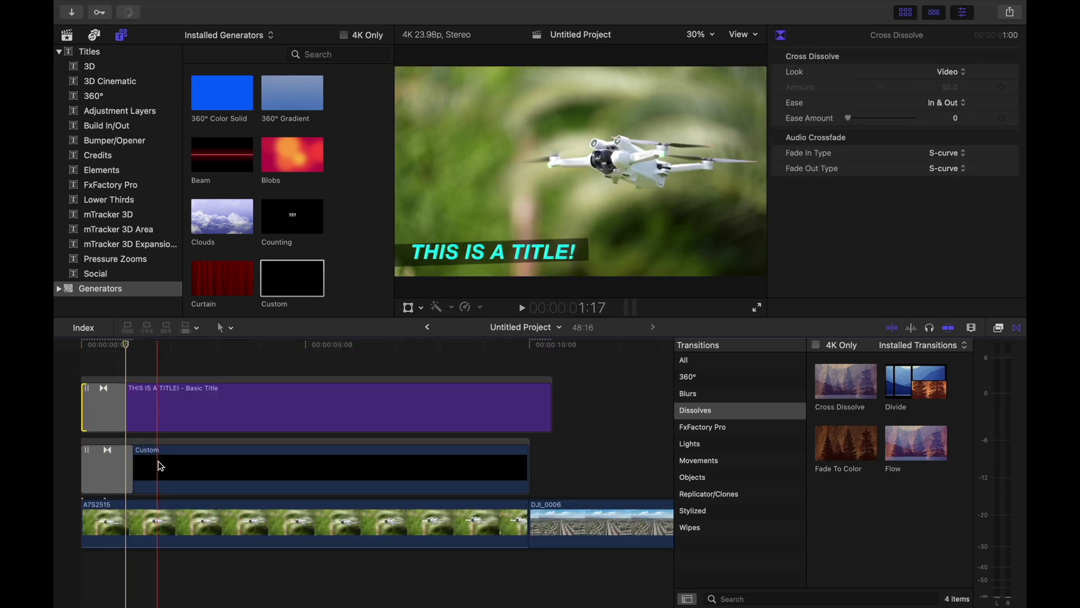
Trim the title's start so it fades in shortly after the bar begins wiping in, and play the opening
click(106, 381)
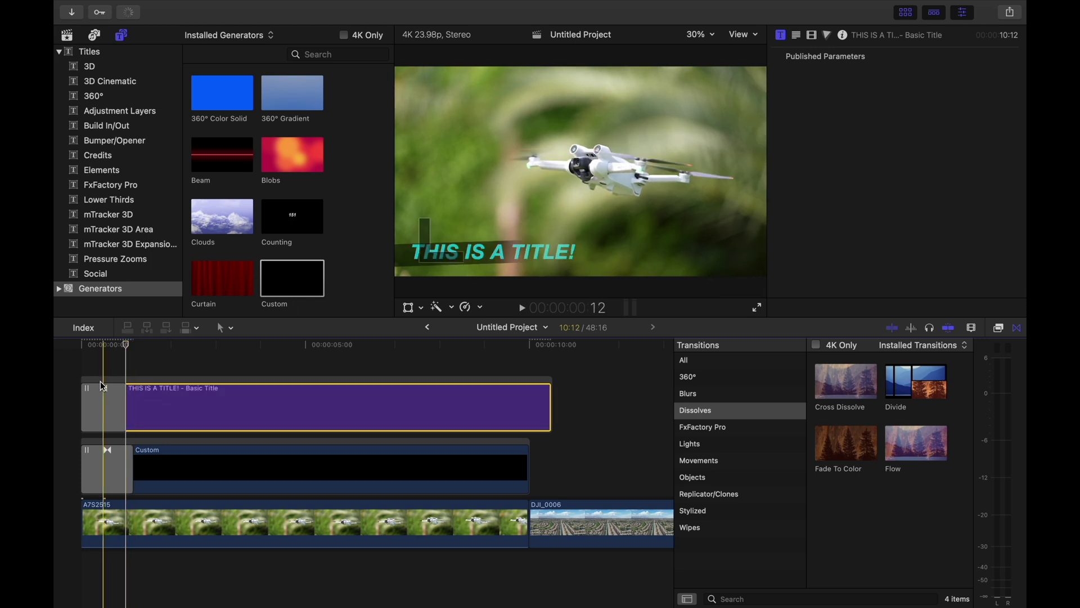
drag(90, 391, 119, 388)
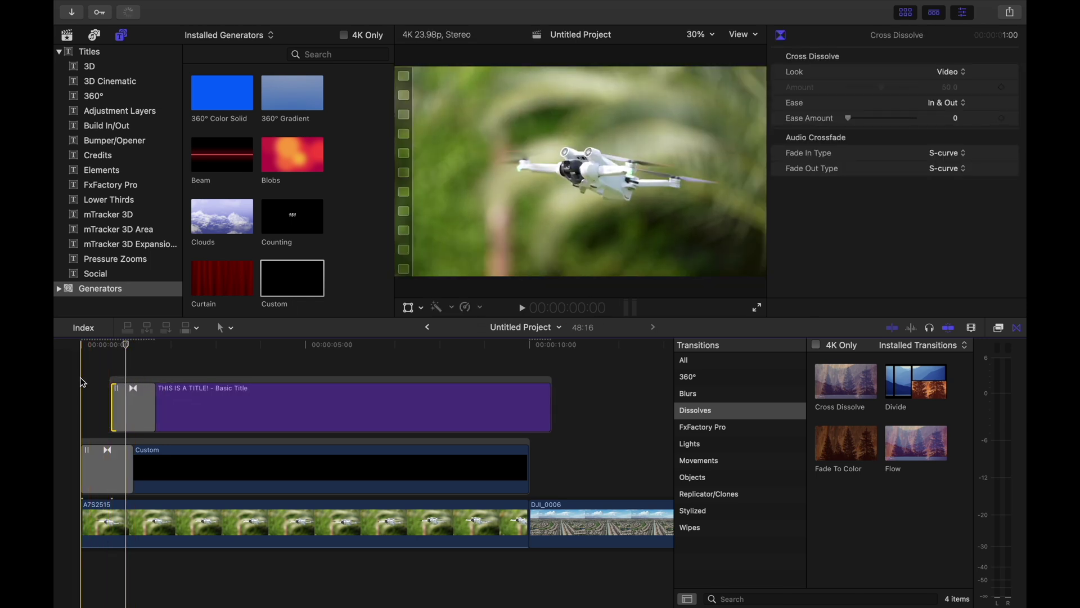
key(space)
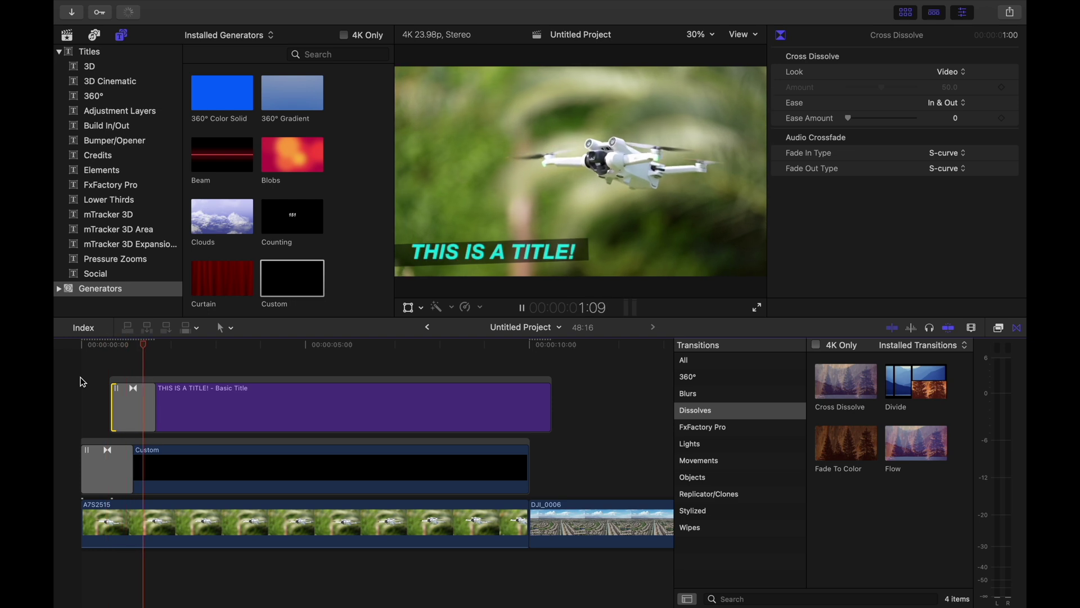
key(space)
Trim the title's end to match the bar's end at a 9:08 duration and replay from the project start
click(197, 398)
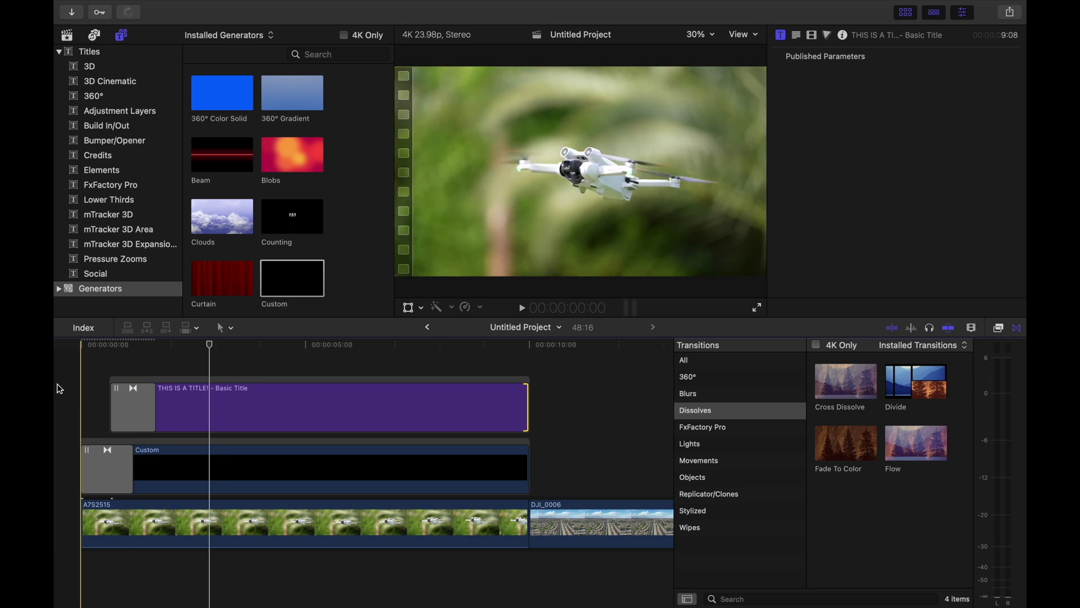
key(Home)
key(space)
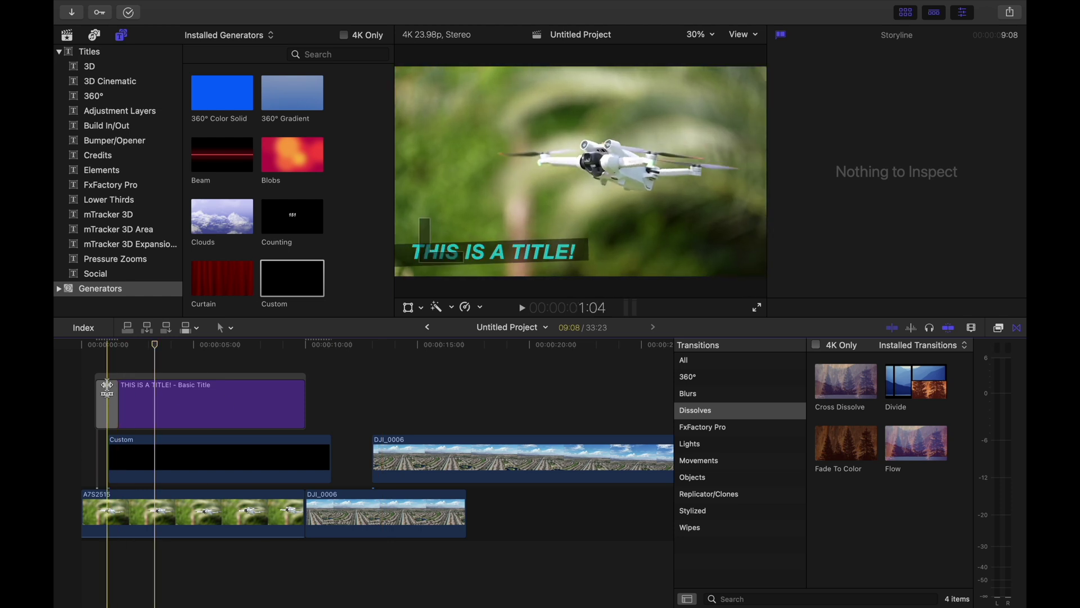
Delete the Cross Dissolve at the start of the title clip
click(107, 406)
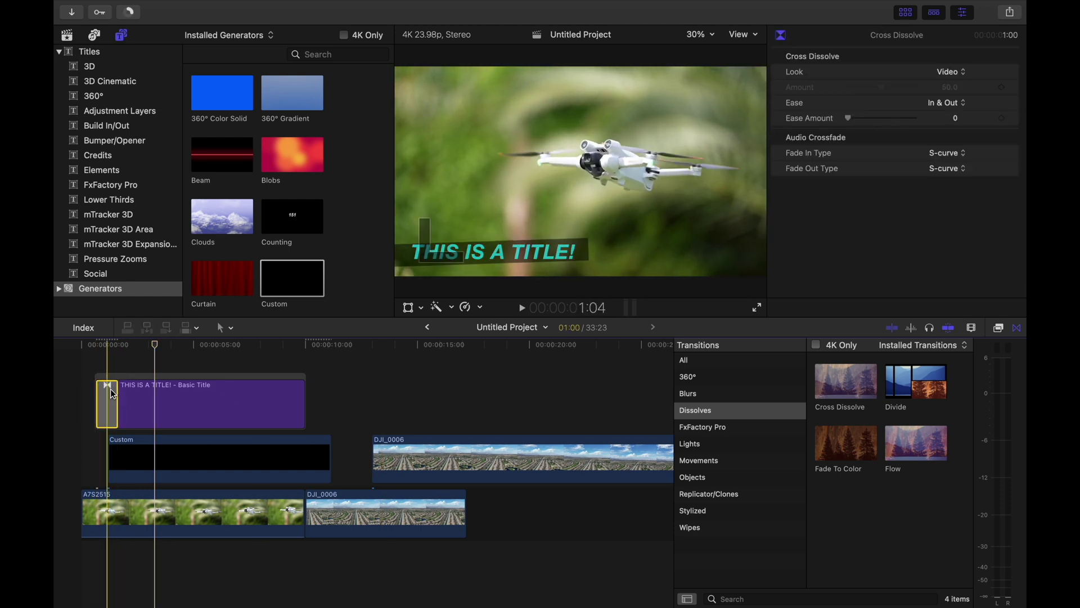
key(Delete)
Move the Custom clip against the connected DJI_0006 clip and try to place a Cross Dissolve between them
drag(250, 437, 280, 440)
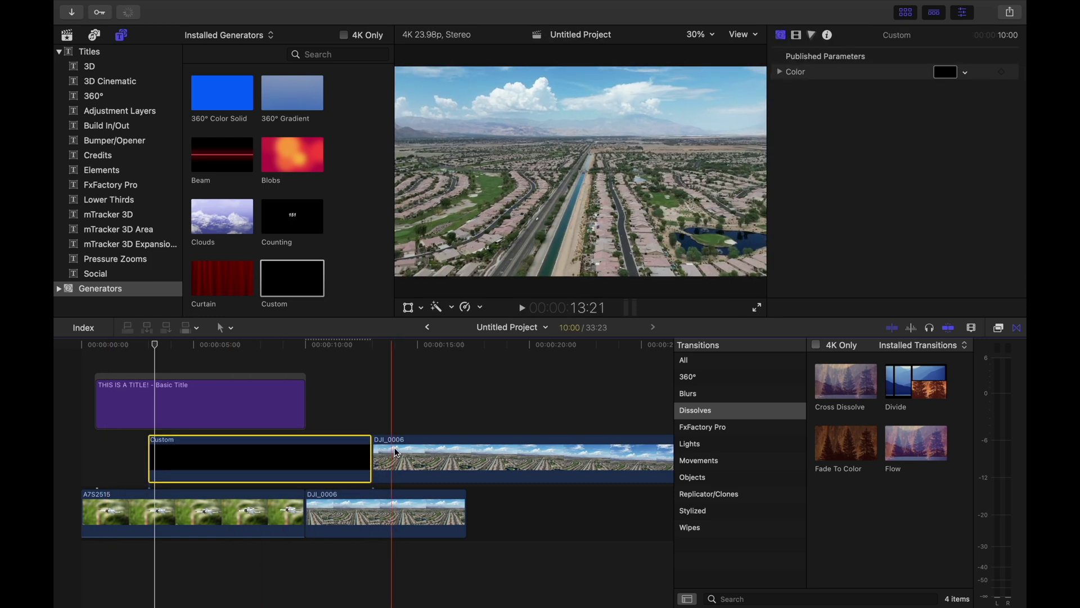
drag(839, 389, 327, 448)
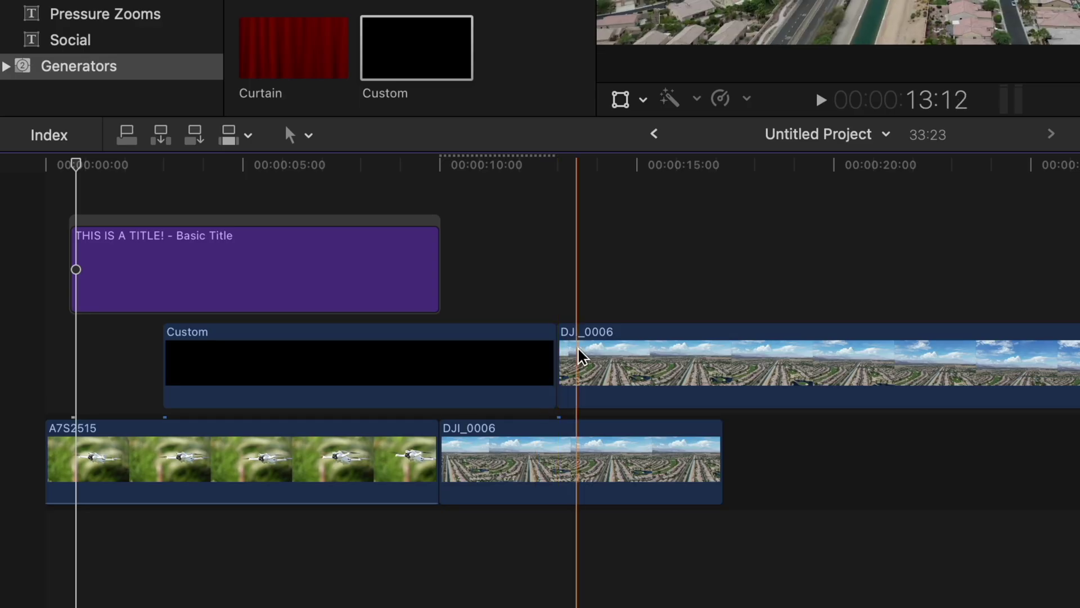
Move the Custom clip back near the title's start and shift the connected DJI_0006 clip slightly earlier, leaving a gap between them
drag(521, 356, 444, 357)
drag(610, 355, 577, 352)
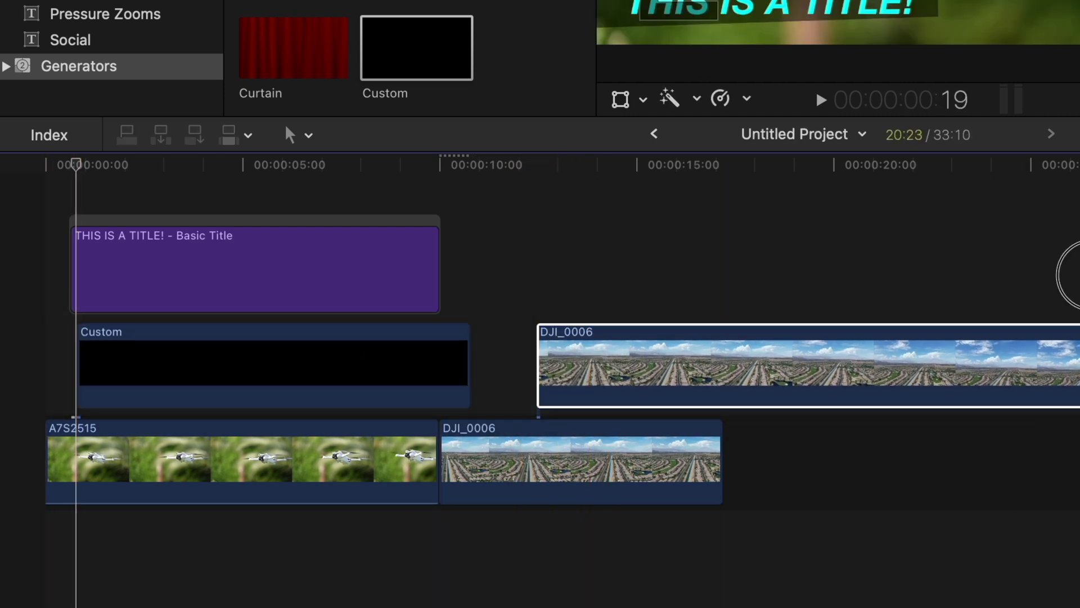
Apply a Cross Dissolve to the connected DJI_0006 clip and move the clip against the end of the Custom clip
key(super+t)
click(674, 319)
drag(674, 319, 613, 316)
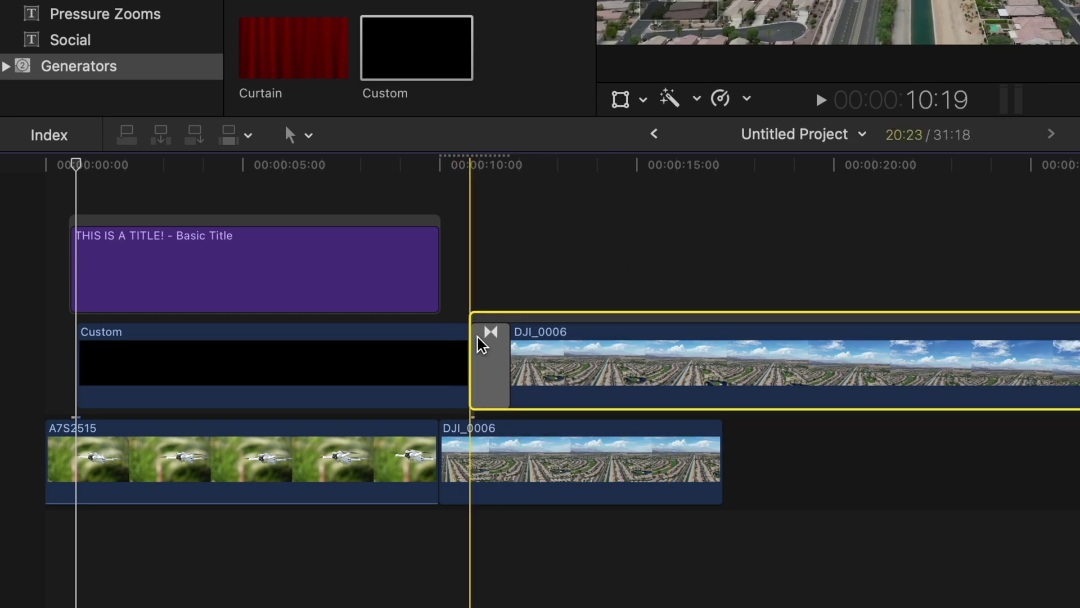